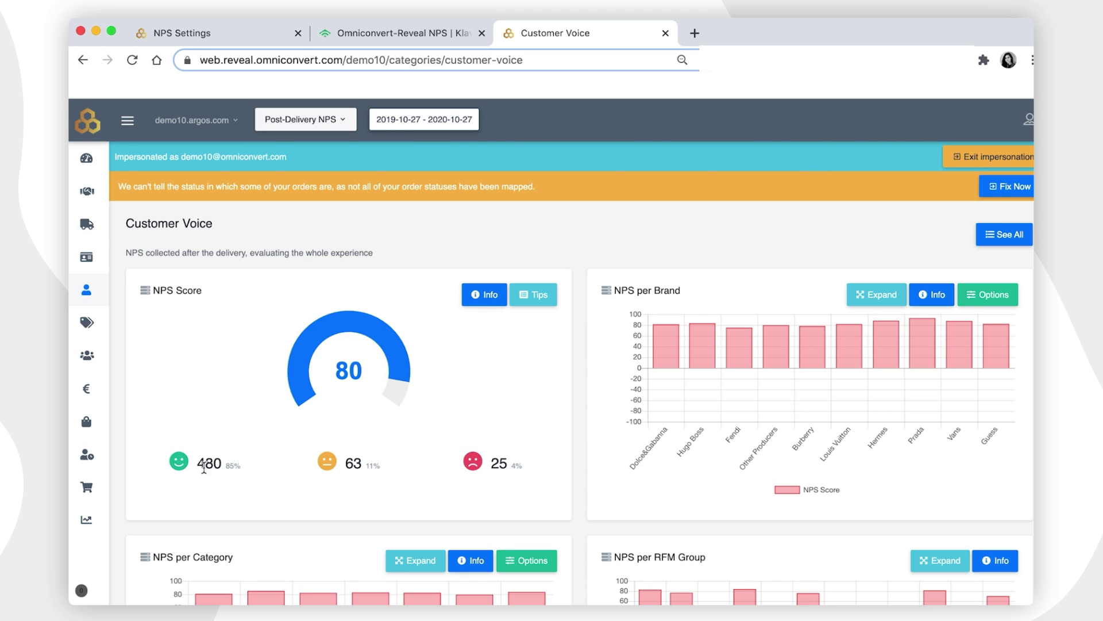
- Review the NPS score counts and the NPS survey type list on the Customer Voice dashboard
mouse_move(329, 461)
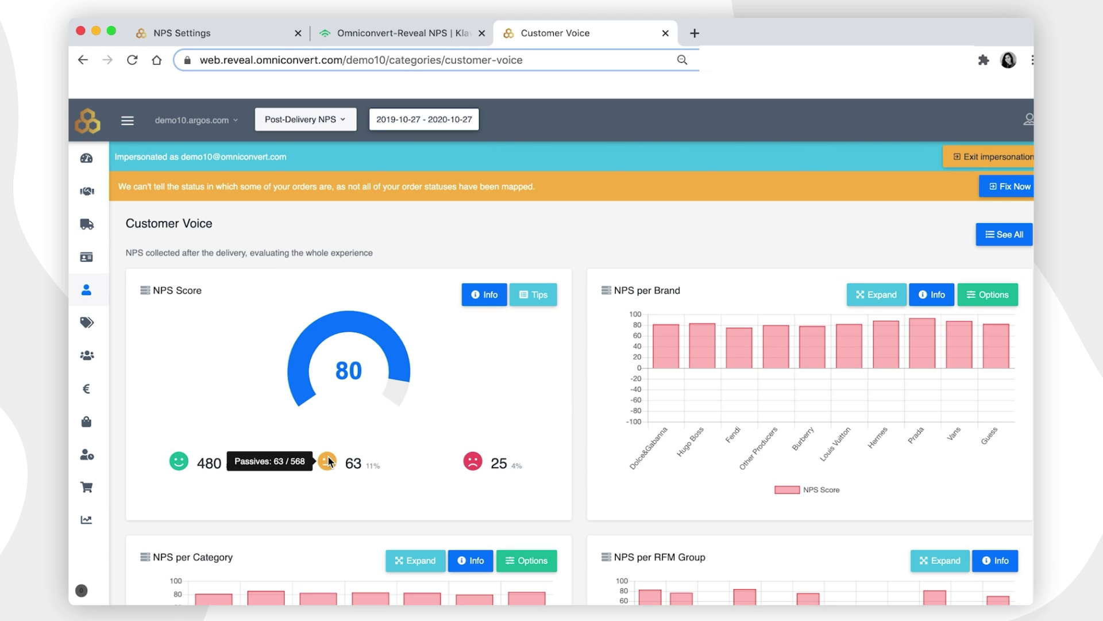
mouse_move(478, 463)
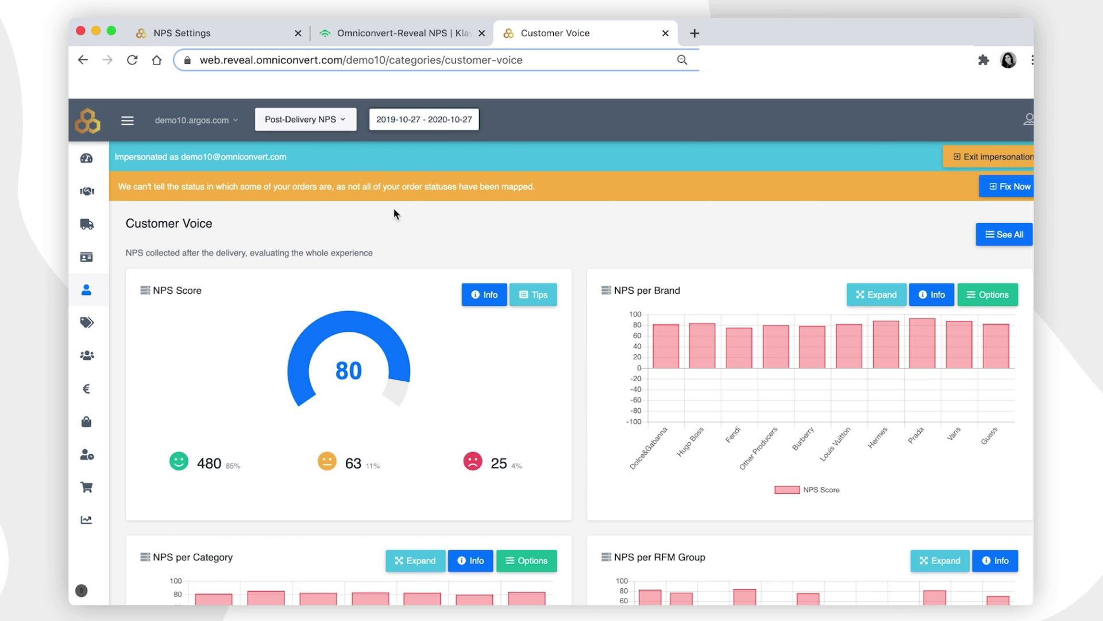
left_click(333, 128)
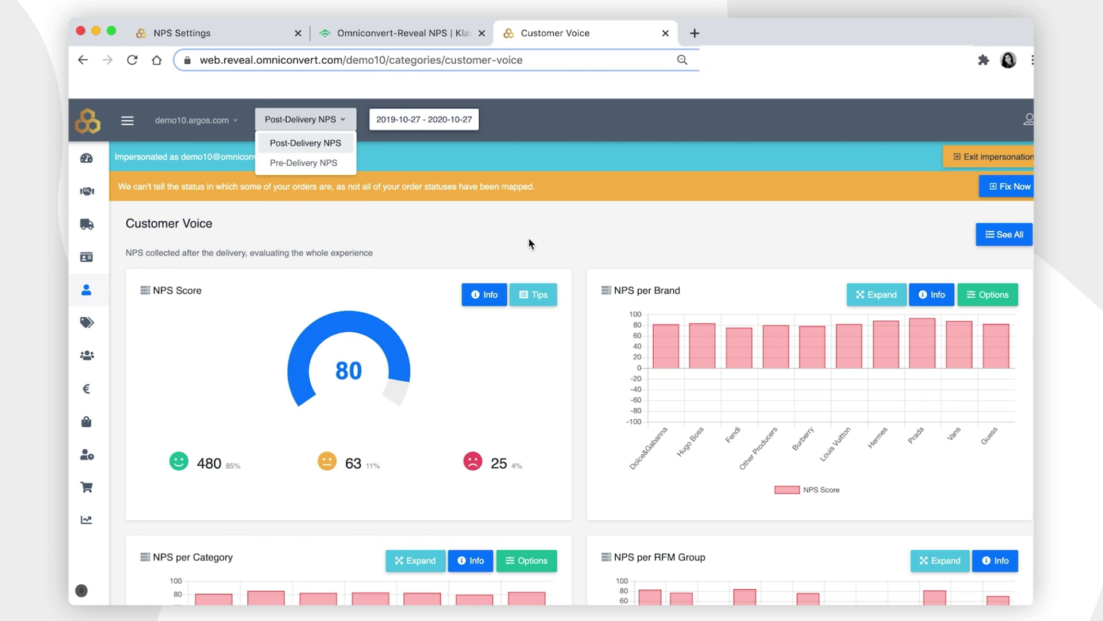
left_click(580, 348)
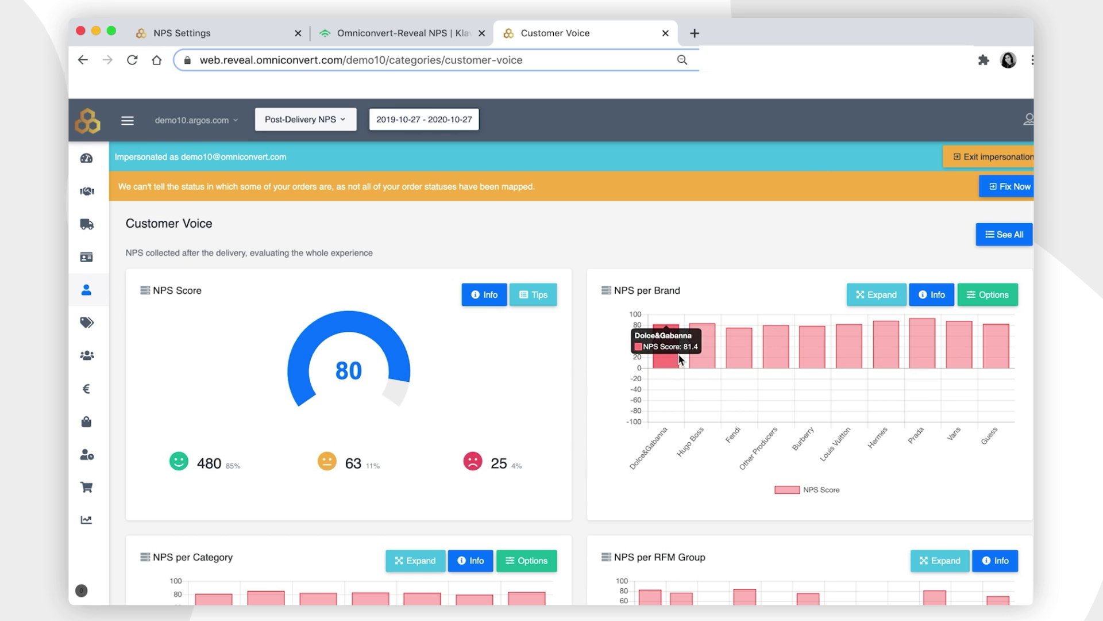
mouse_move(716, 360)
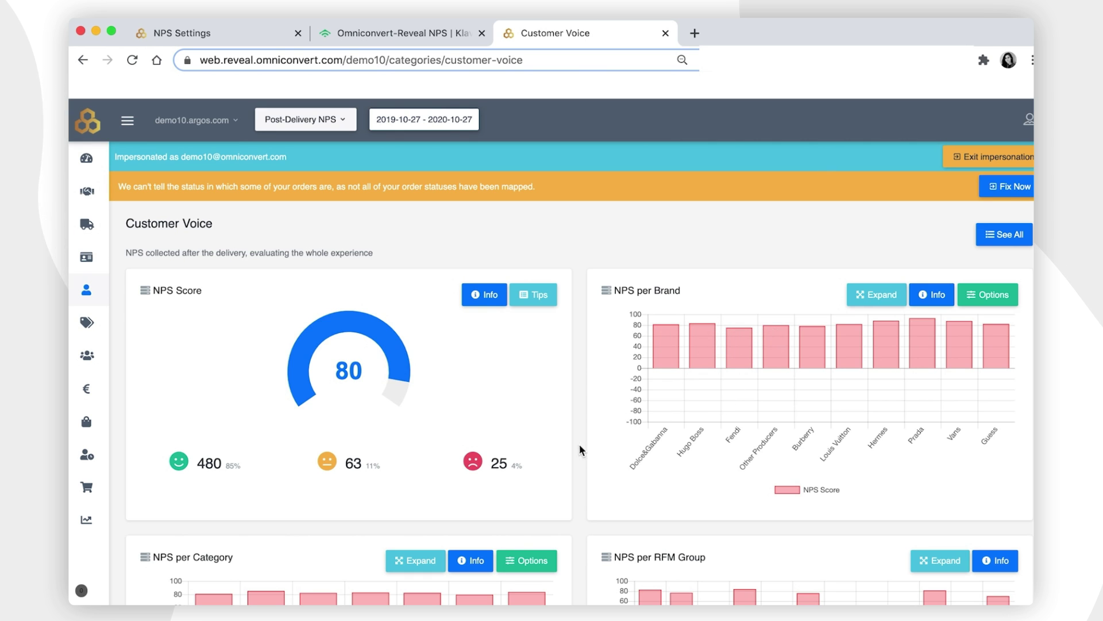
scroll(577, 454, "down", 3)
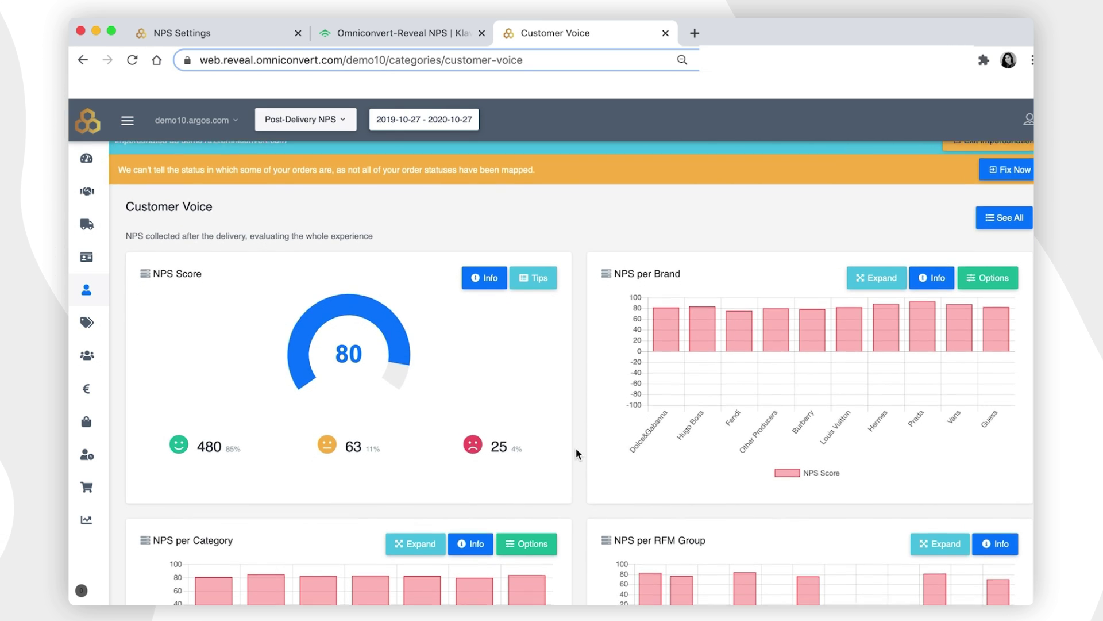
scroll(578, 454, "up", 3)
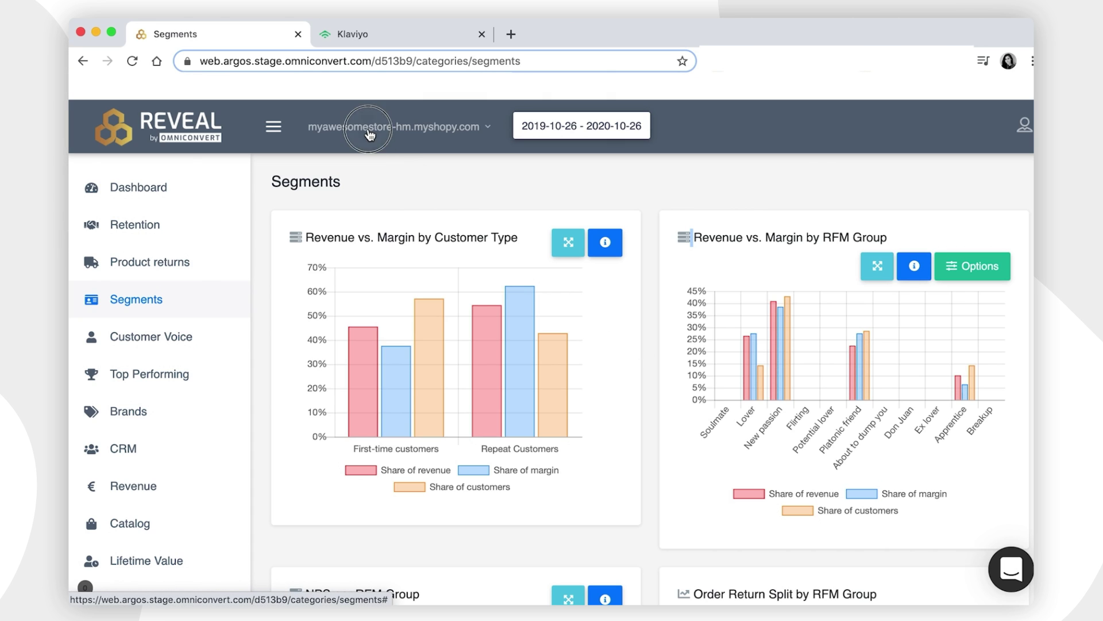
- Open the Klaviyo Settings form under Integrations in the shop Settings, then view the Klaviyo account page
left_click(368, 134)
left_click(357, 175)
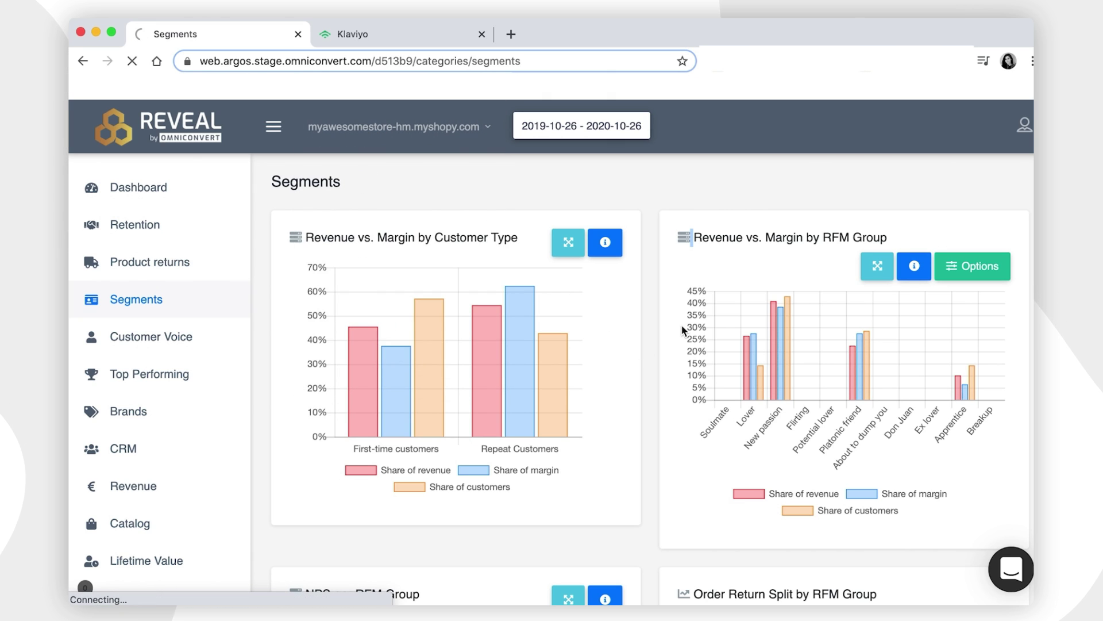
scroll(638, 501, "down", 3)
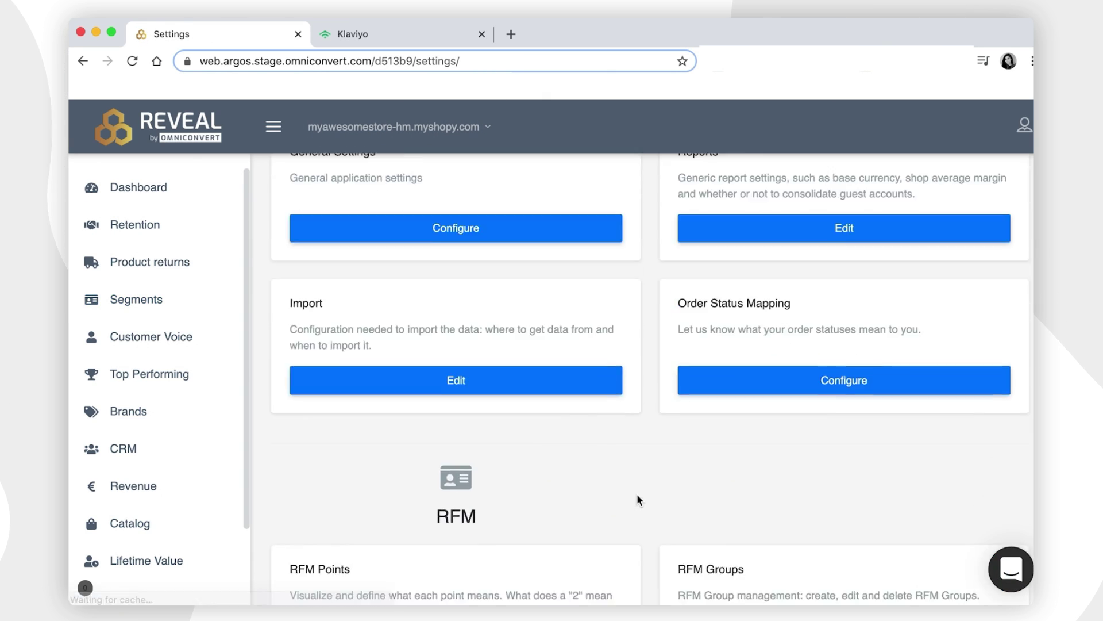
scroll(638, 501, "down", 16)
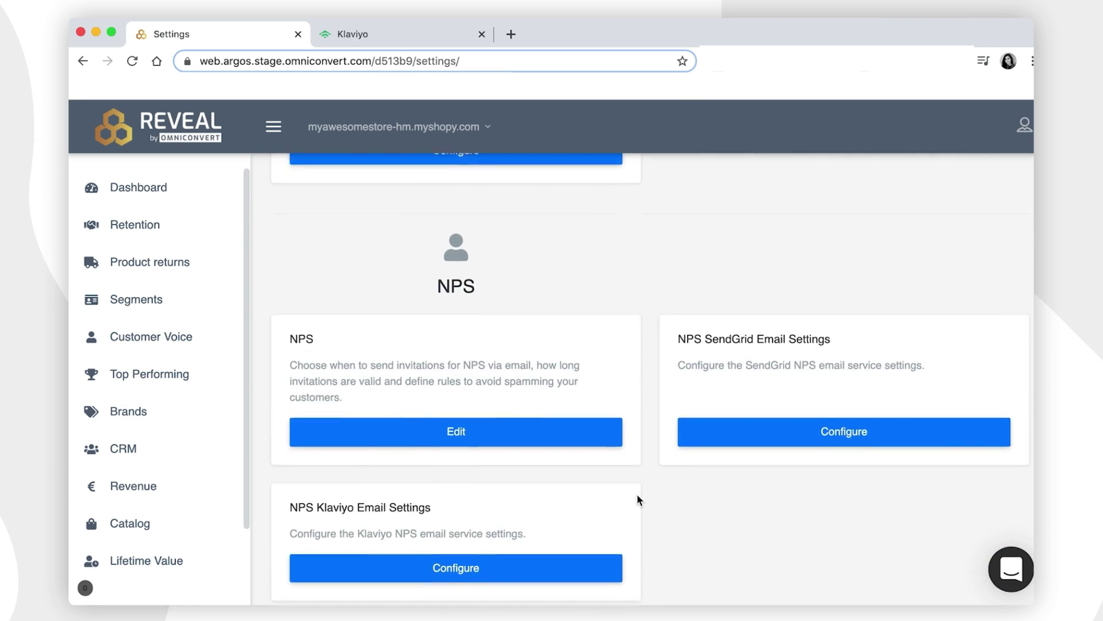
scroll(638, 501, "down", 7)
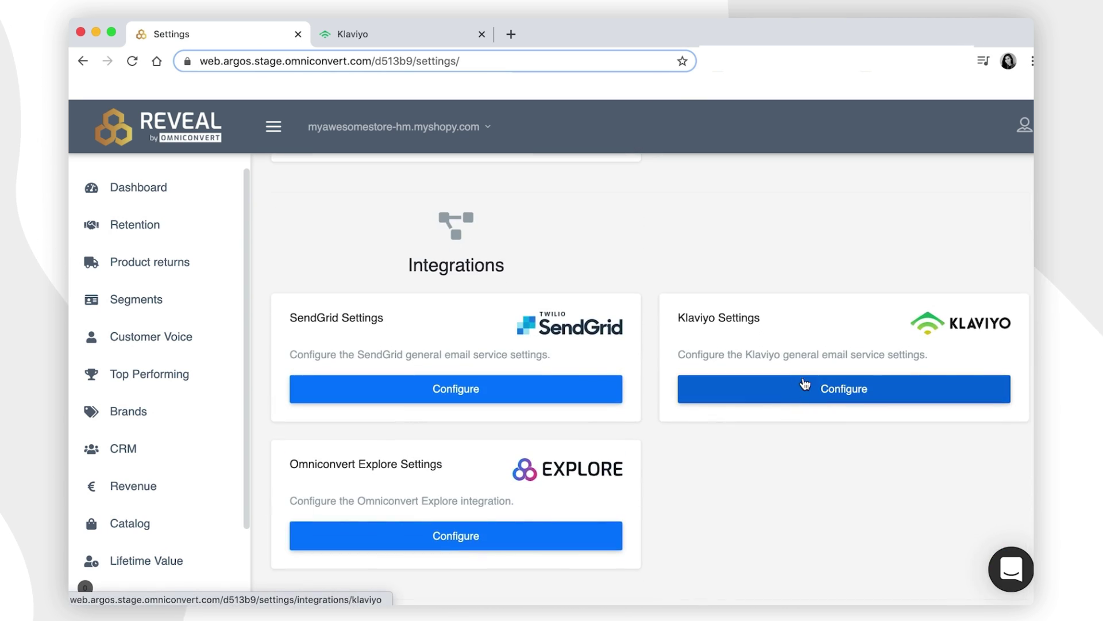
left_click(804, 384)
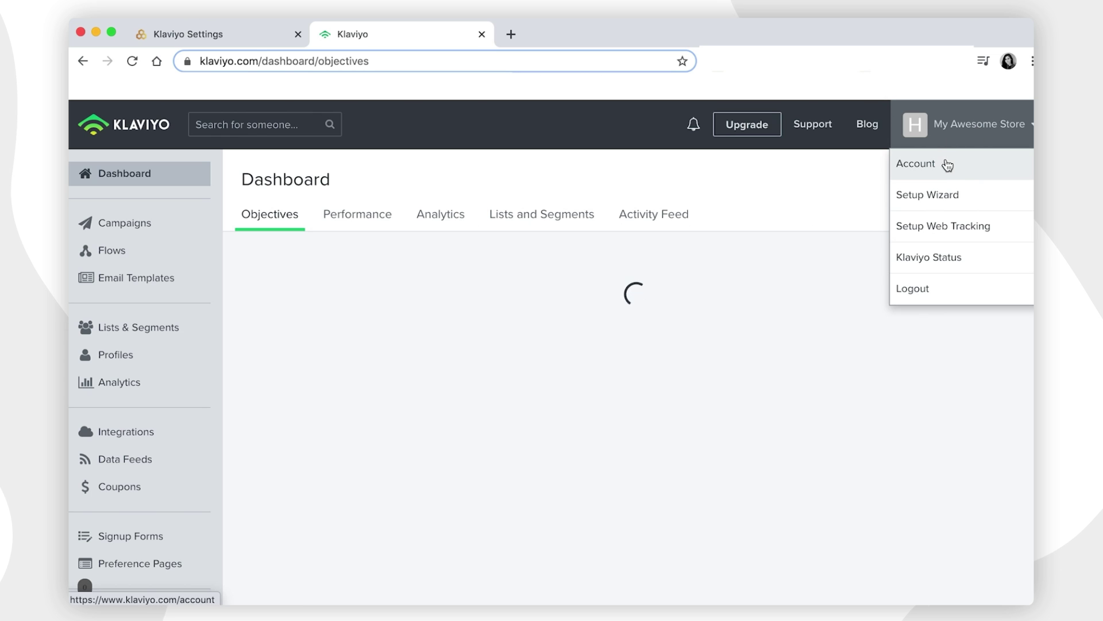
left_click(916, 166)
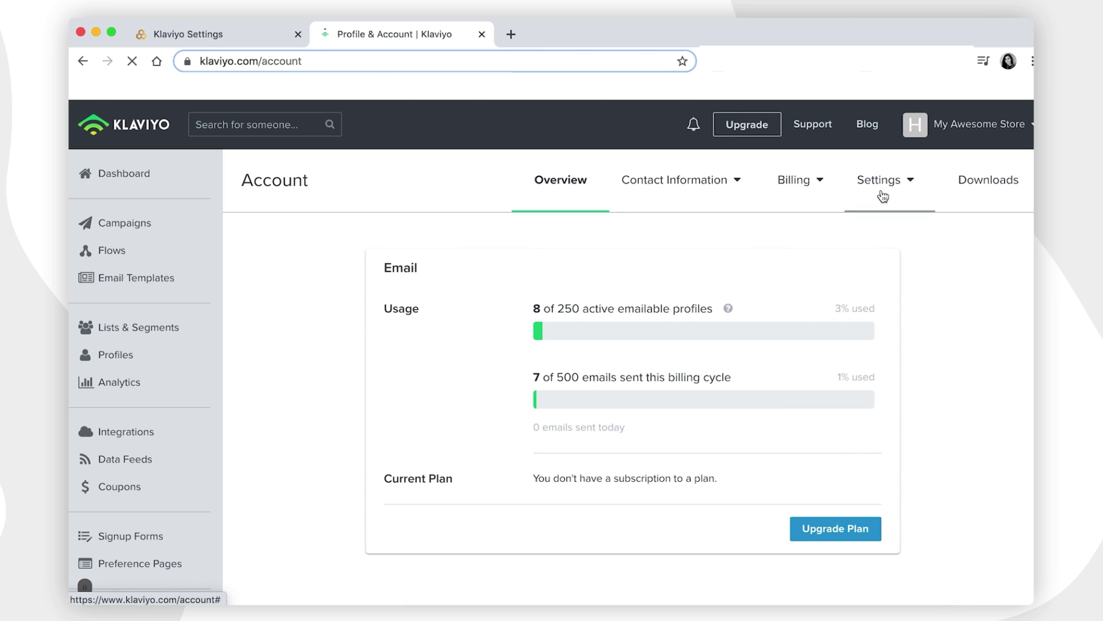
- In Klaviyo, create a private API key labelled 'Reveal Key' and copy it
left_click(892, 183)
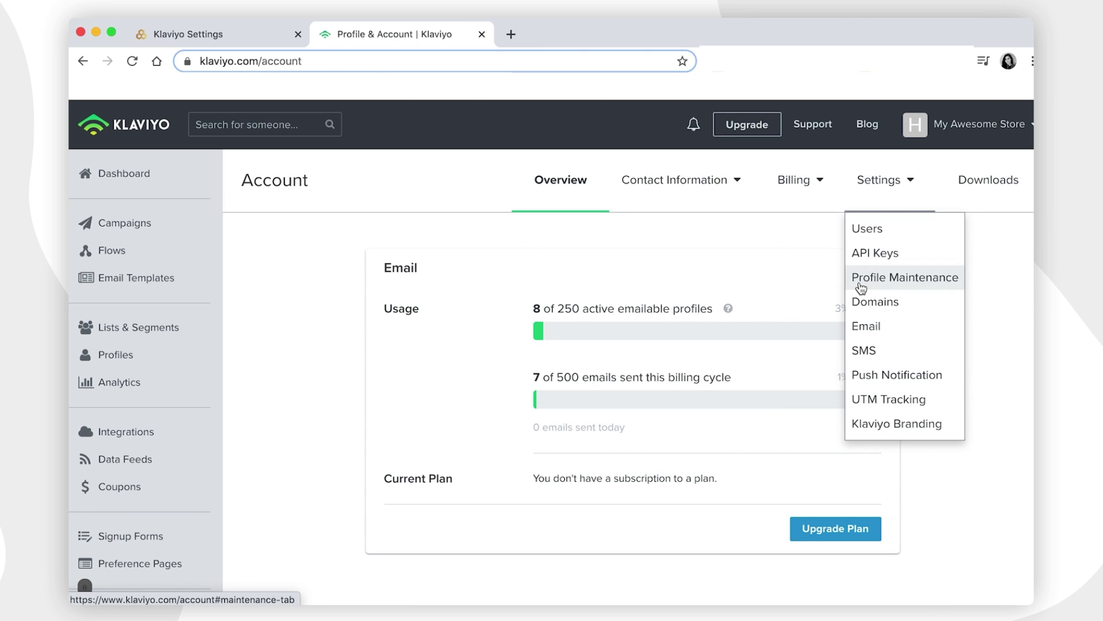
left_click(864, 254)
left_click(634, 387)
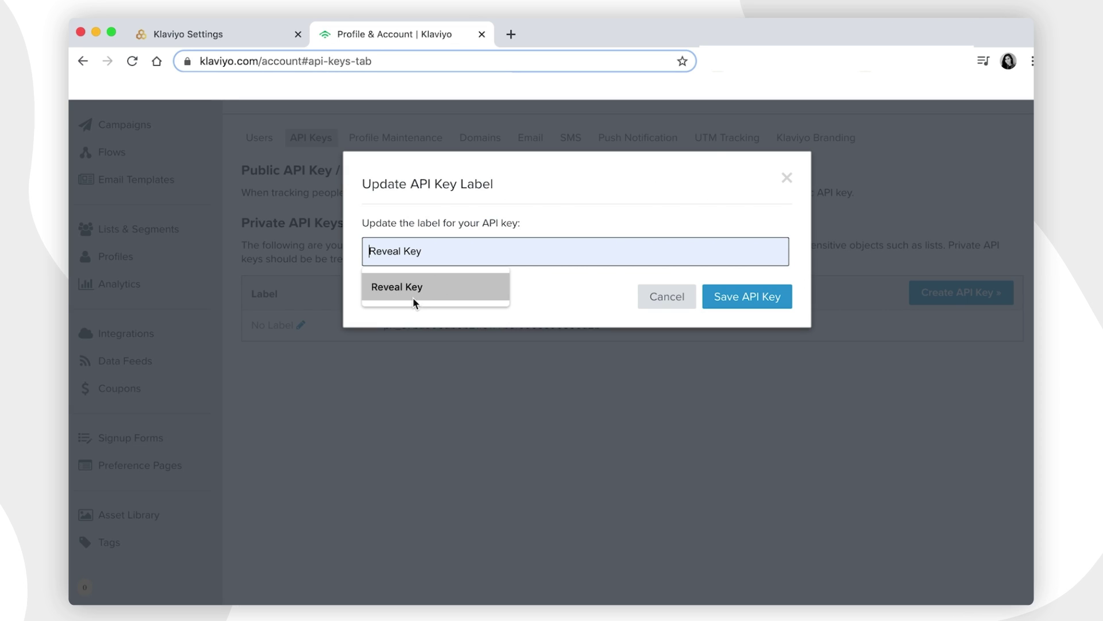
left_click(414, 290)
left_click(747, 296)
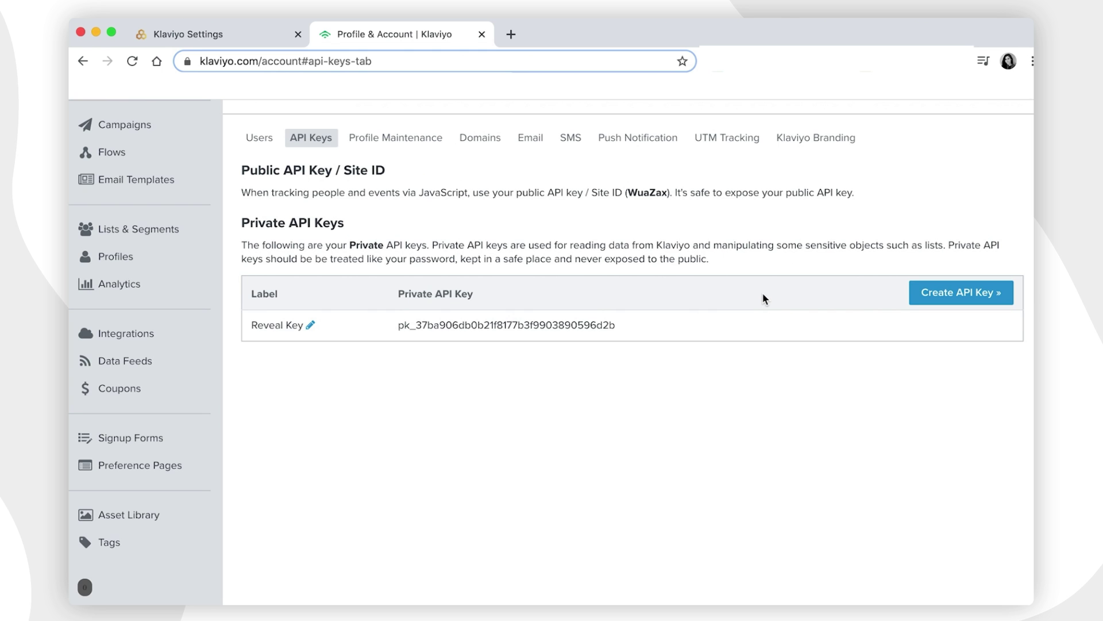
double_click(516, 325)
- Clear the old API key from Reveal's Klaviyo Settings API Key field
left_click(238, 39)
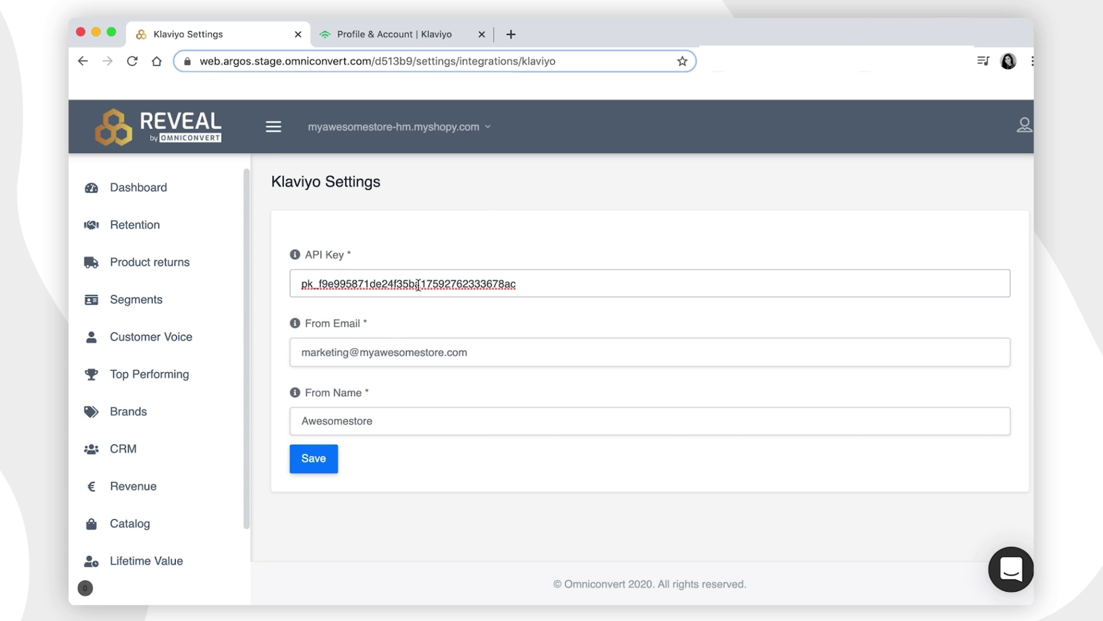
triple_click(418, 284)
key("BackSpace")
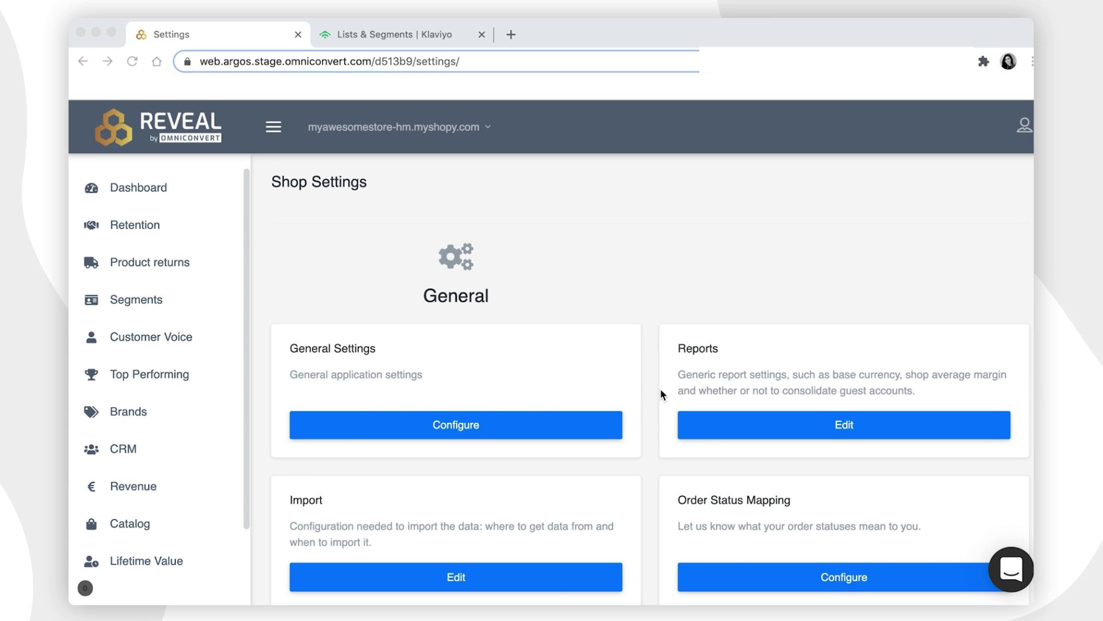
scroll(663, 394, "down", 20)
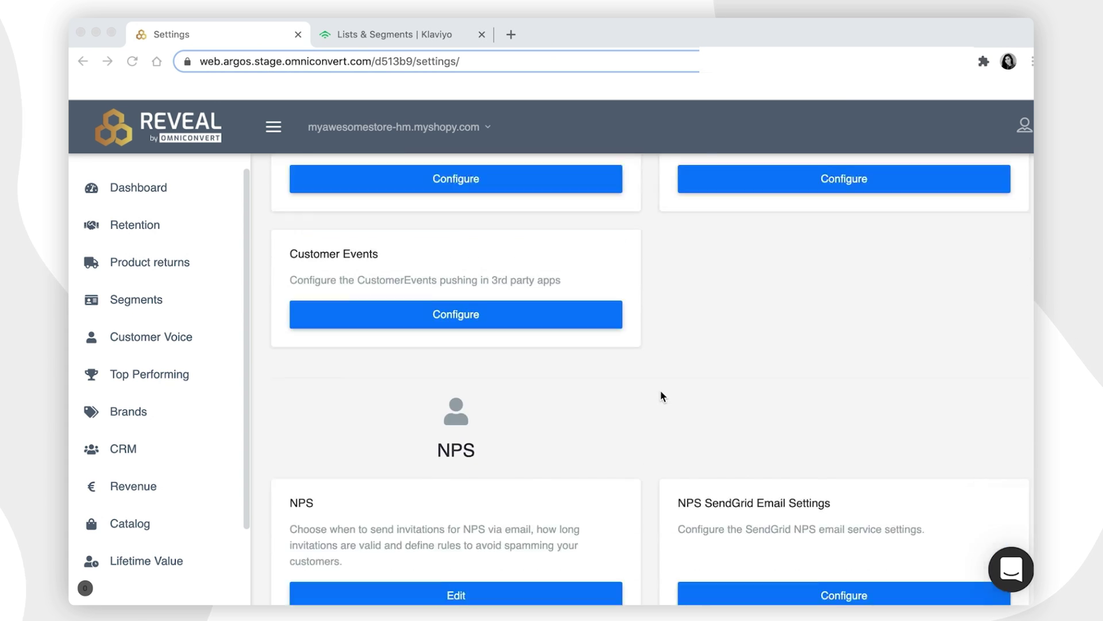
- Check the NPS Klaviyo email settings (list SBbsSU, template QNKznr) and open Klaviyo's Omniconvert-Reveal NPS list
scroll(663, 396, "down", 5)
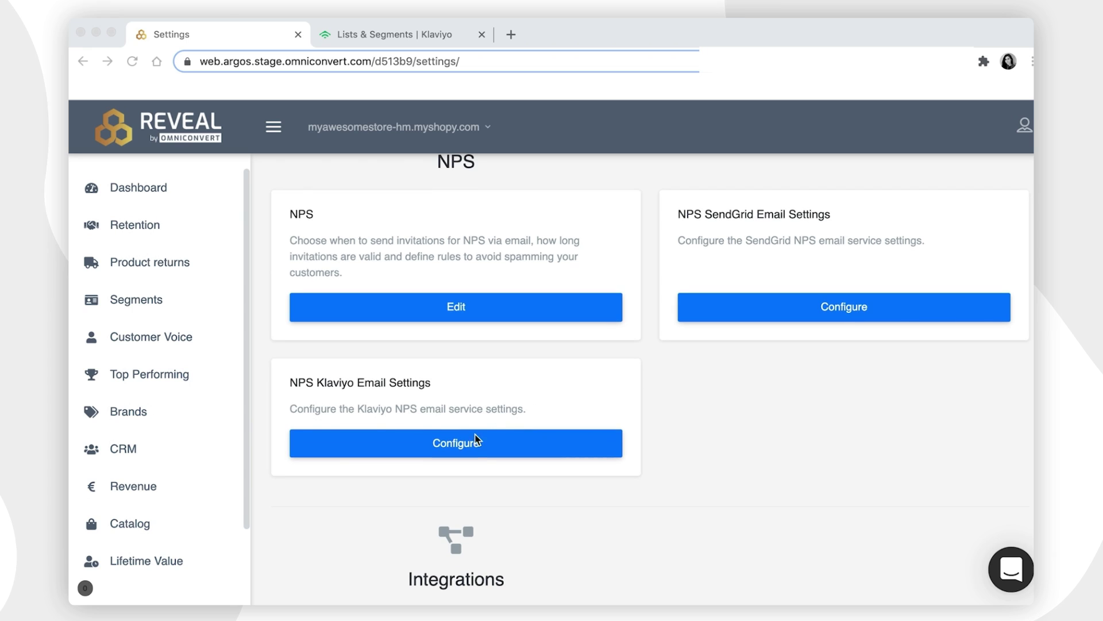
left_click(444, 443)
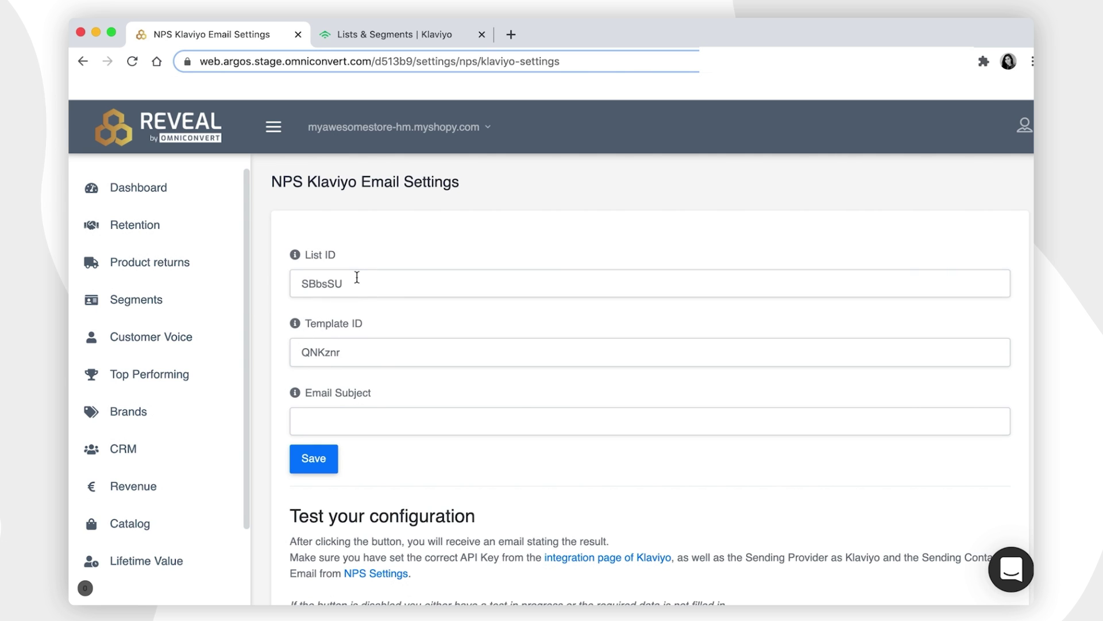
scroll(402, 397, "down", 3)
scroll(404, 410, "up", 2)
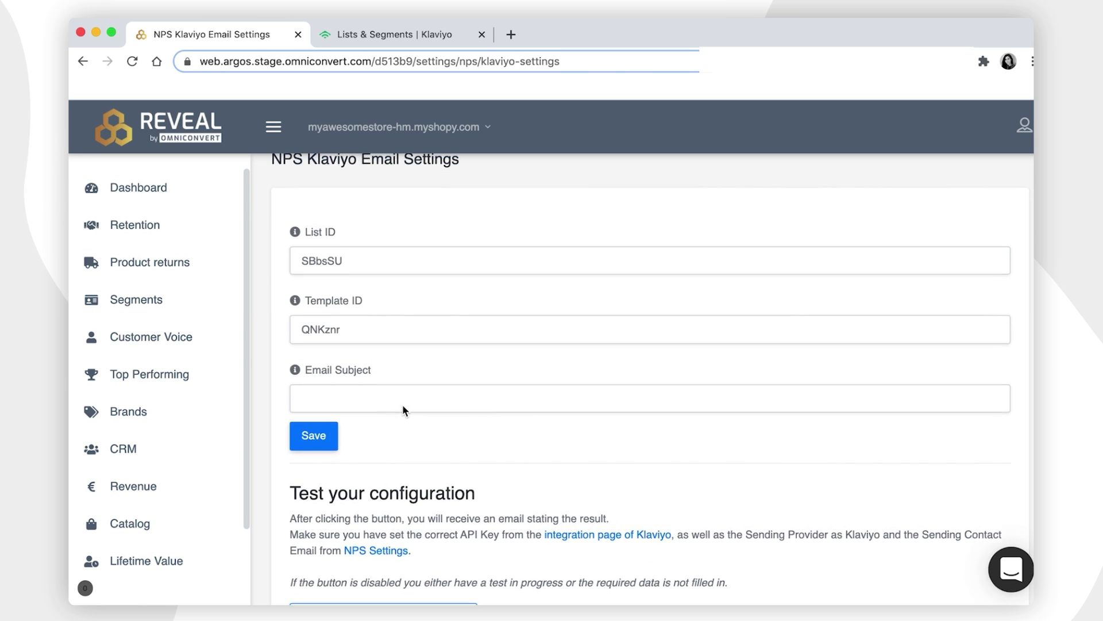
scroll(402, 412, "up", 1)
scroll(505, 390, "down", 1)
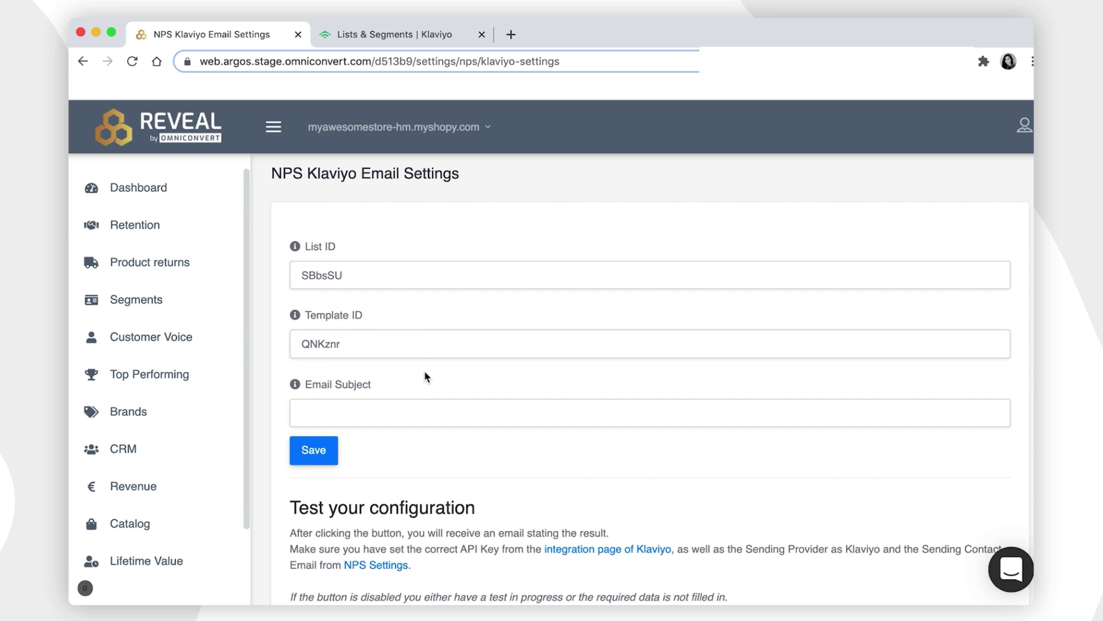
scroll(427, 377, "down", 1)
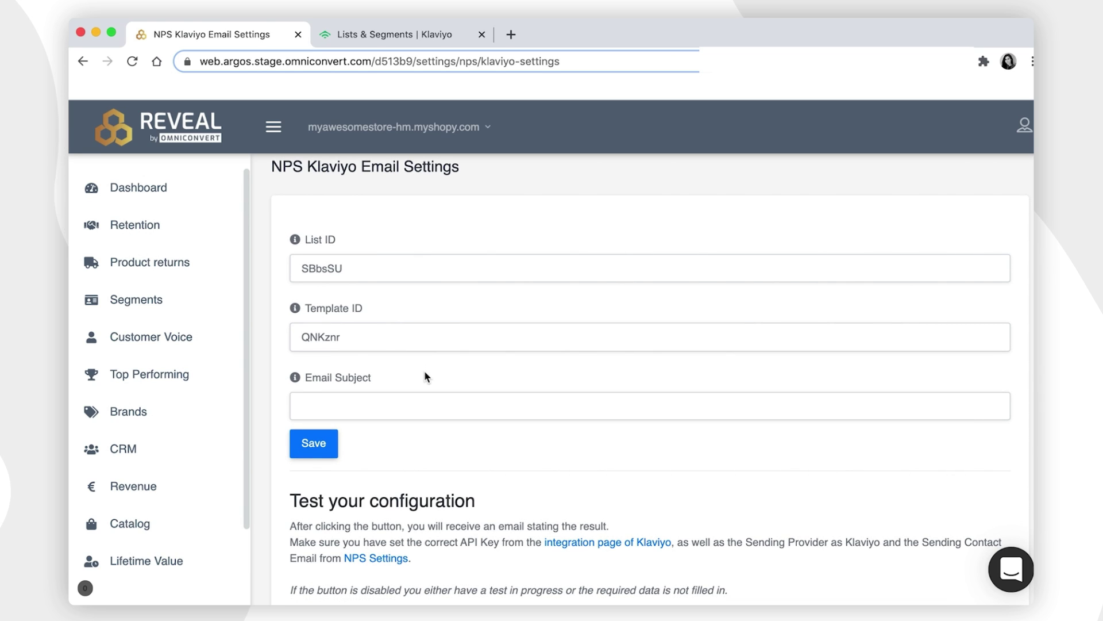
scroll(489, 494, "down", 3)
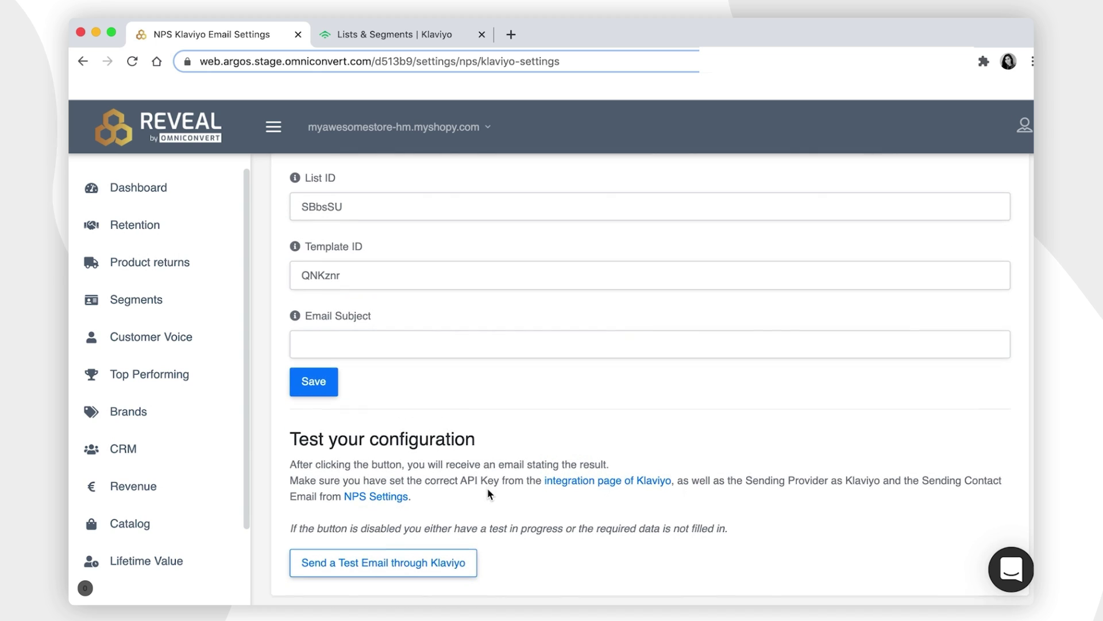
key("ctrl+Tab")
left_click(363, 428)
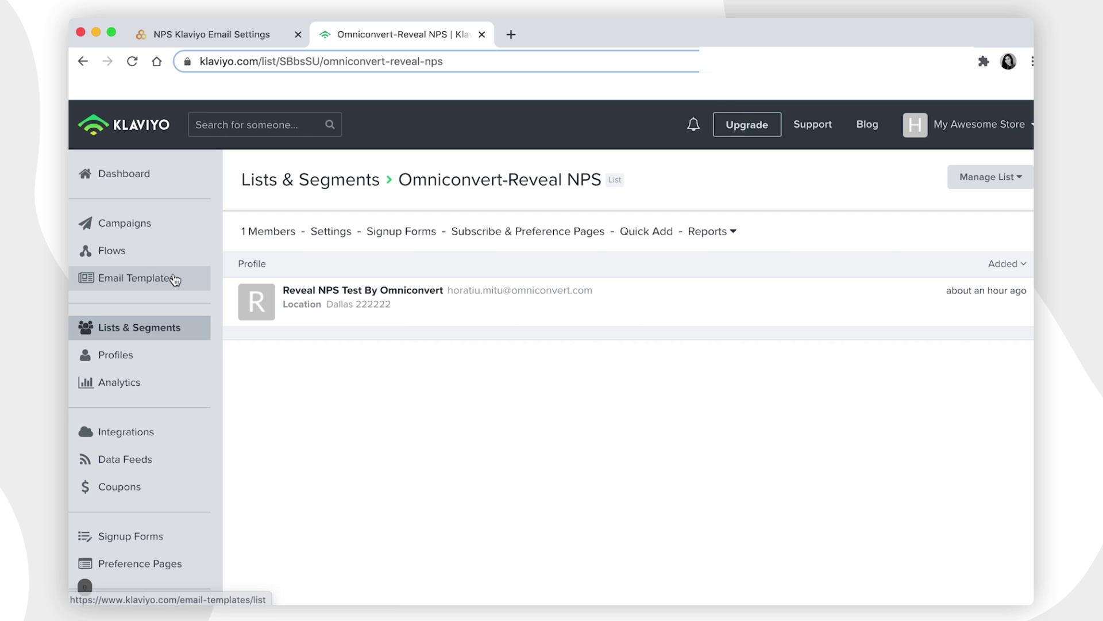
- Preview the Omniconvert-Reveal NPS email template (ID QNKznr) from Klaviyo's Email Templates
left_click(159, 285)
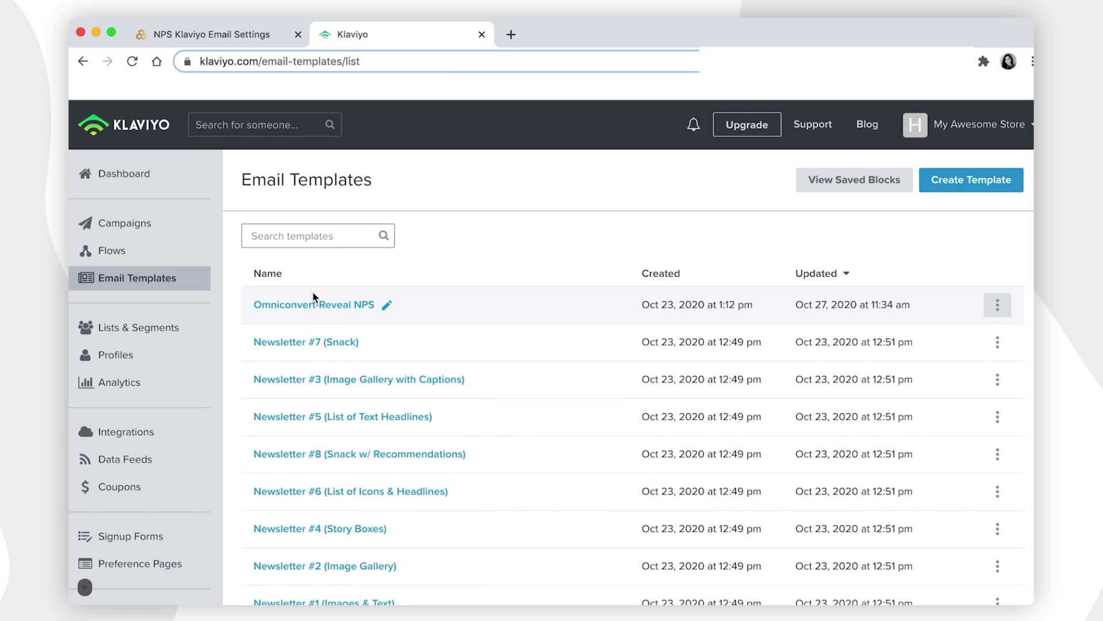
left_click(314, 300)
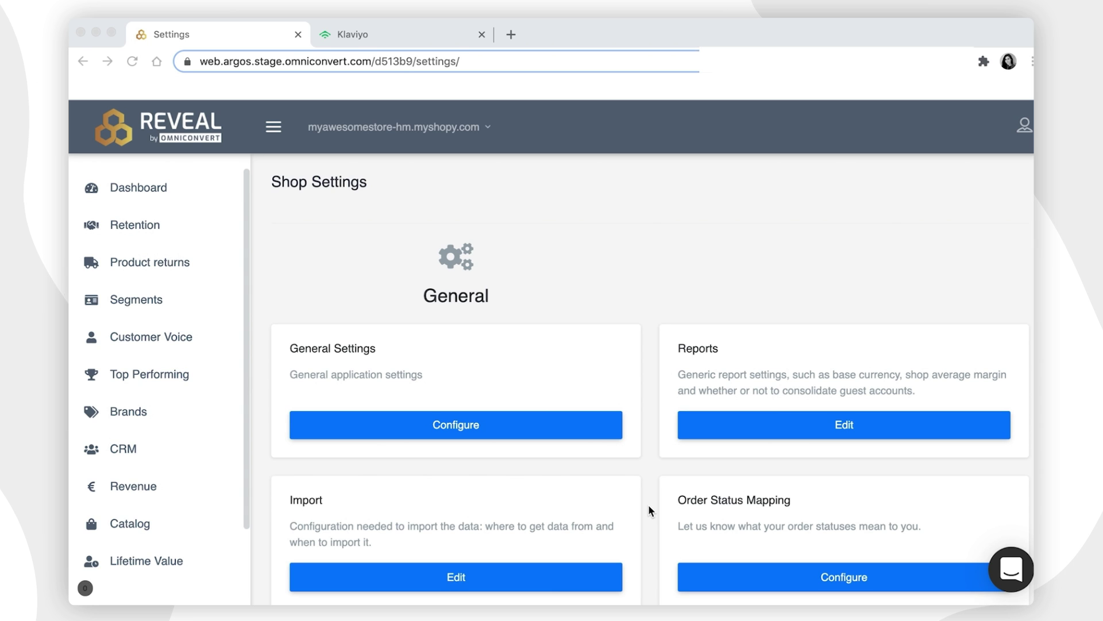
- Review Reveal's general NPS settings, including survey ID 44040 and Klaviyo as sending provider
scroll(650, 510, "down", 15)
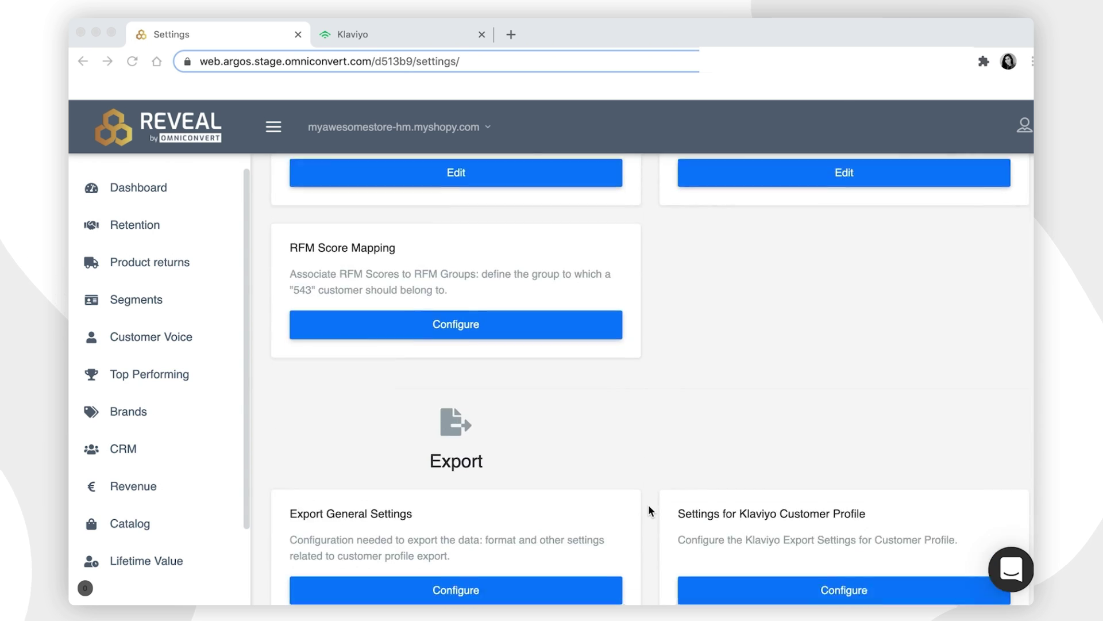
scroll(650, 511, "down", 10)
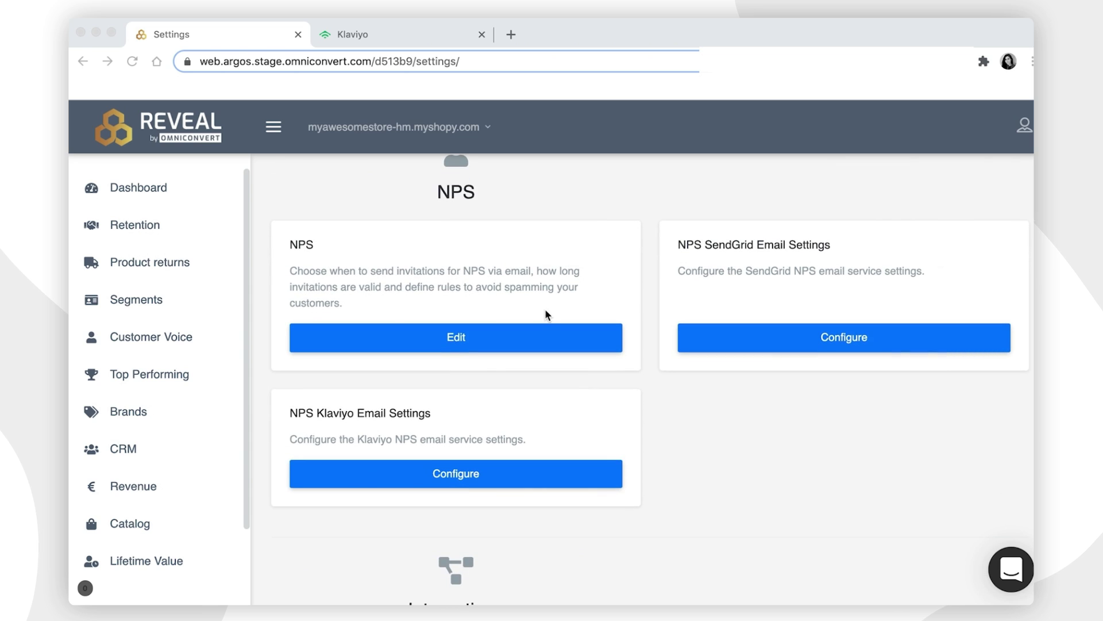
left_click(455, 339)
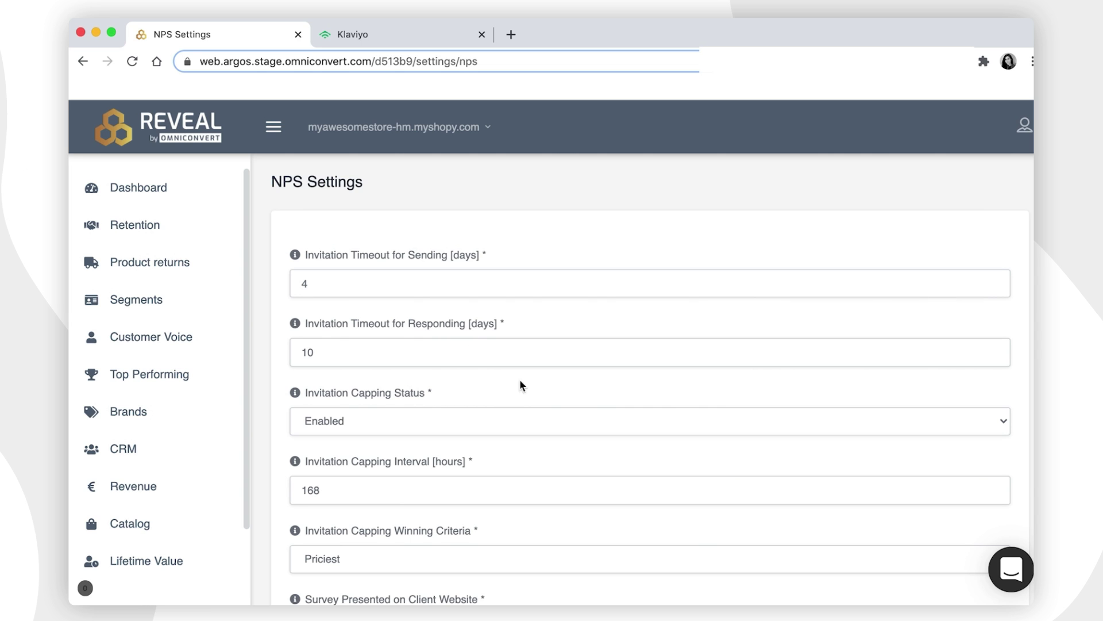
scroll(534, 395, "down", 5)
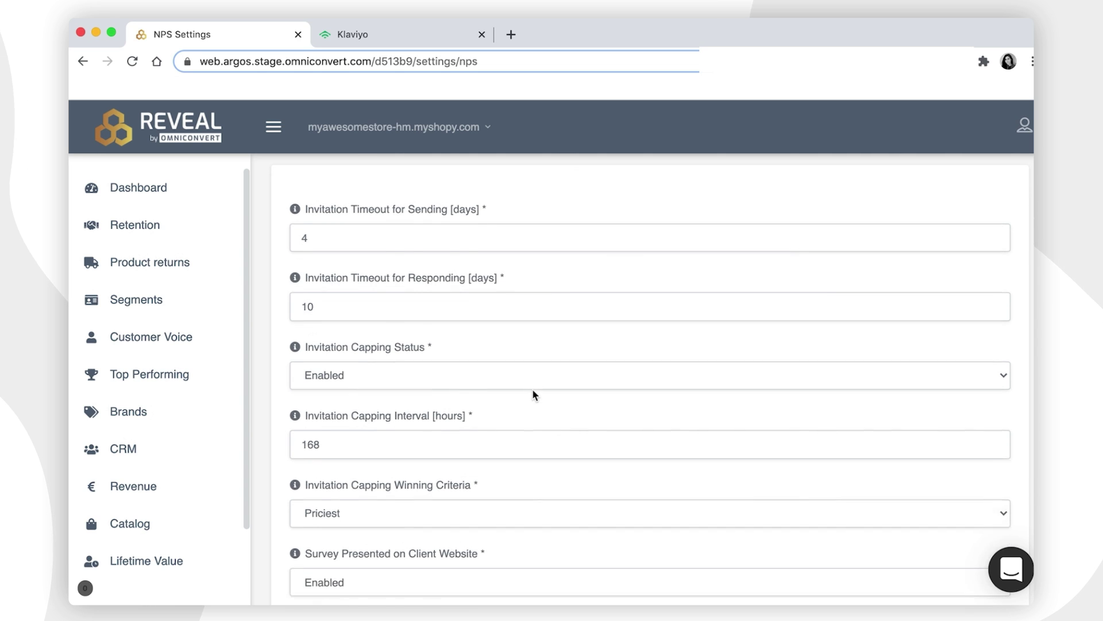
scroll(534, 395, "up", 3)
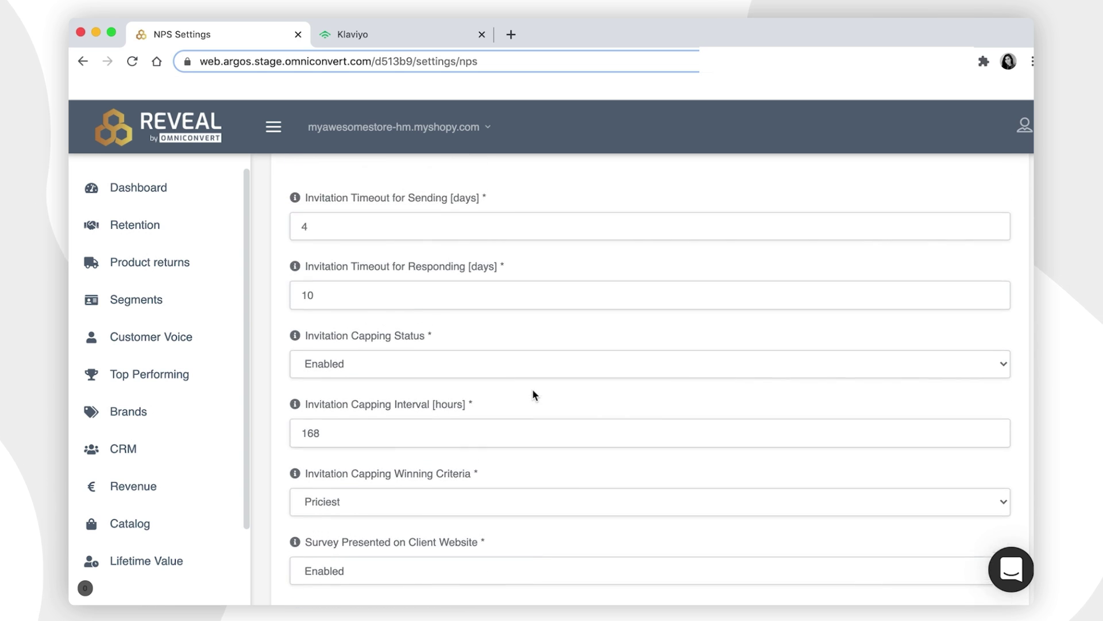
scroll(534, 395, "down", 4)
scroll(535, 395, "down", 13)
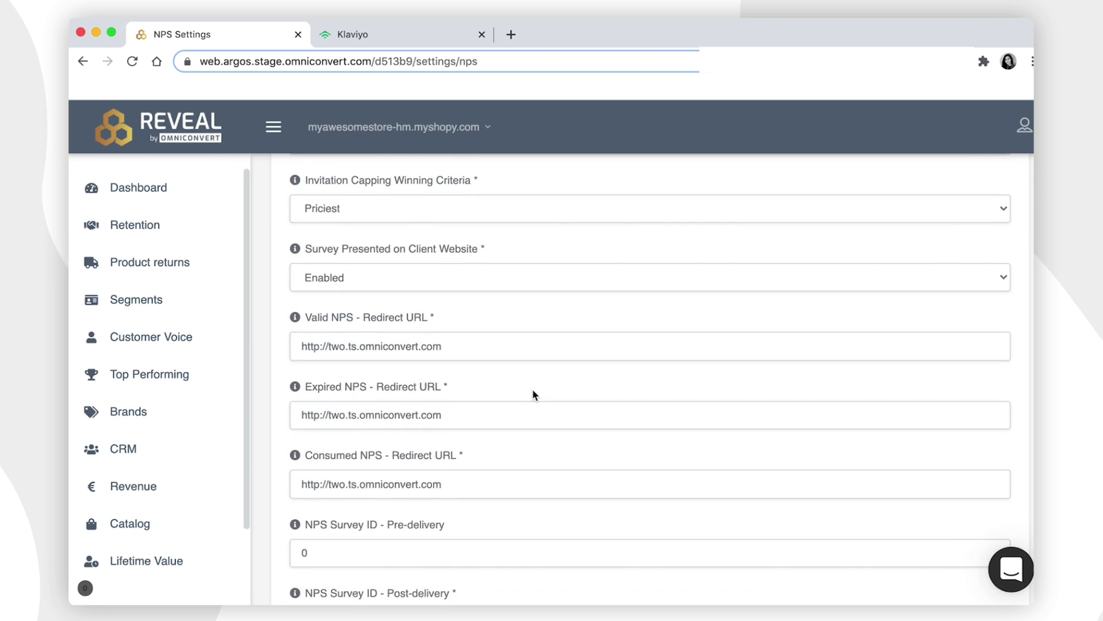
scroll(534, 395, "down", 10)
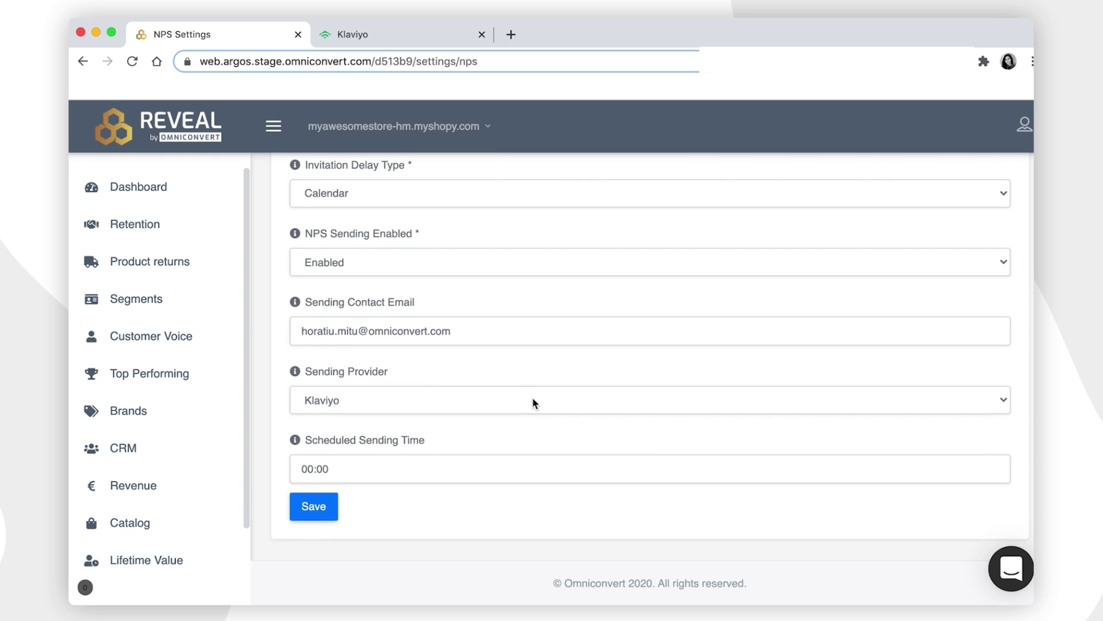
scroll(534, 398, "up", 15)
scroll(535, 414, "up", 15)
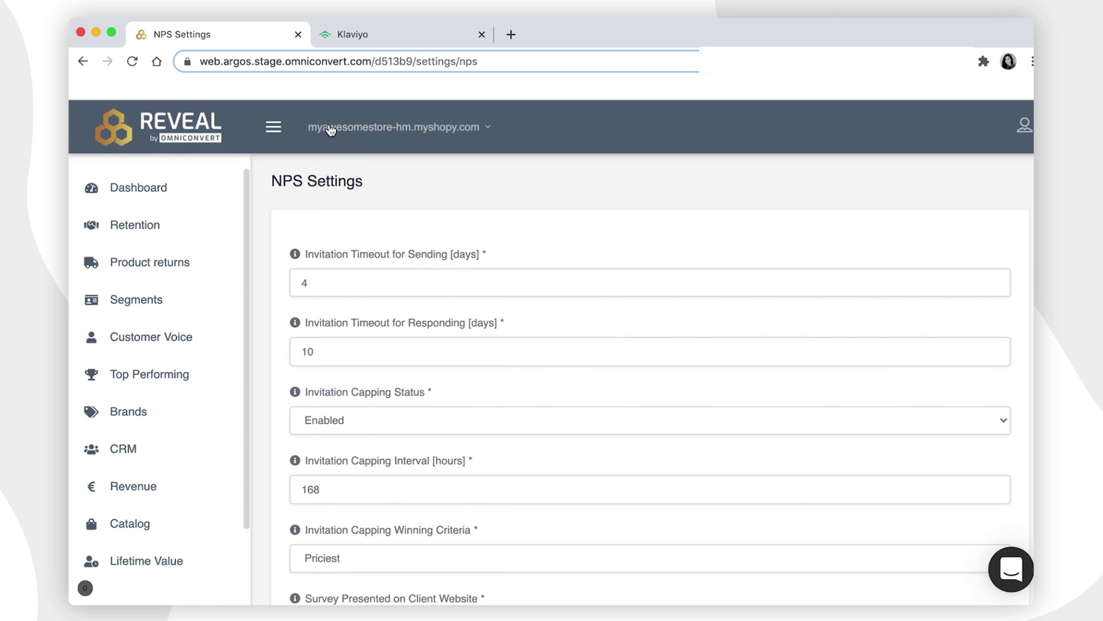
left_click(333, 128)
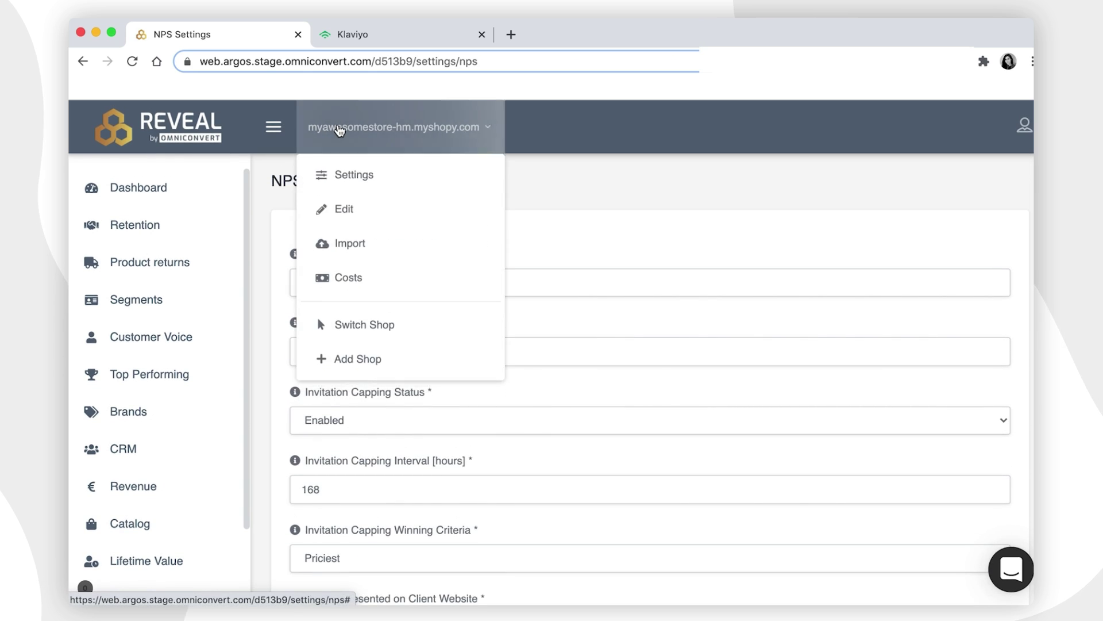
left_click(376, 36)
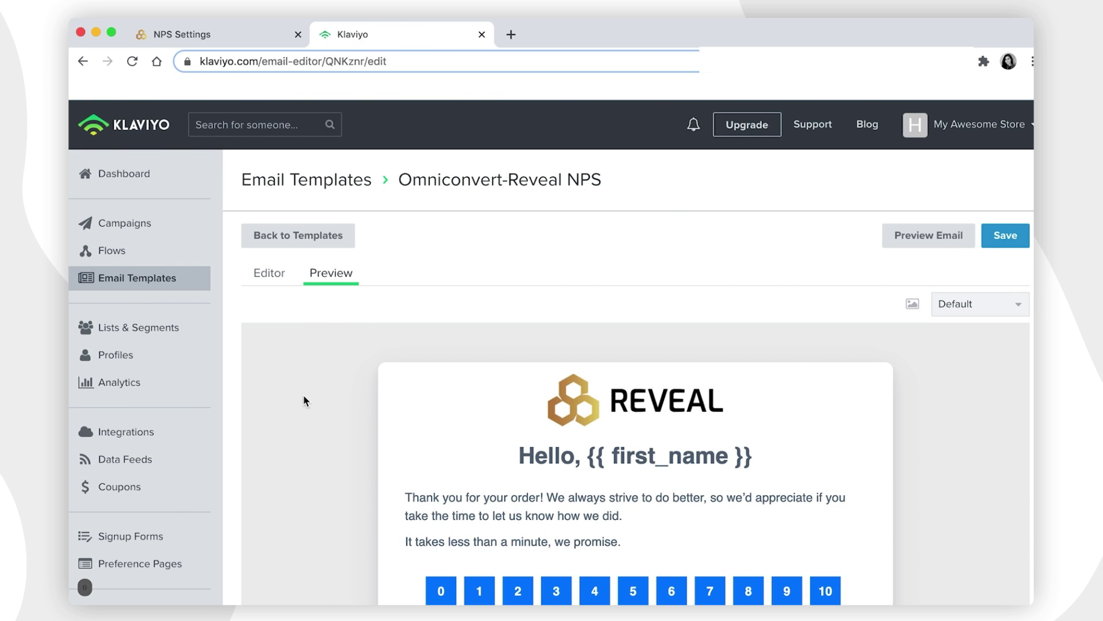
- Show Klaviyo's Lists & Segments page with the REVEAL segments and Omniconvert-Reveal NPS list
left_click(165, 327)
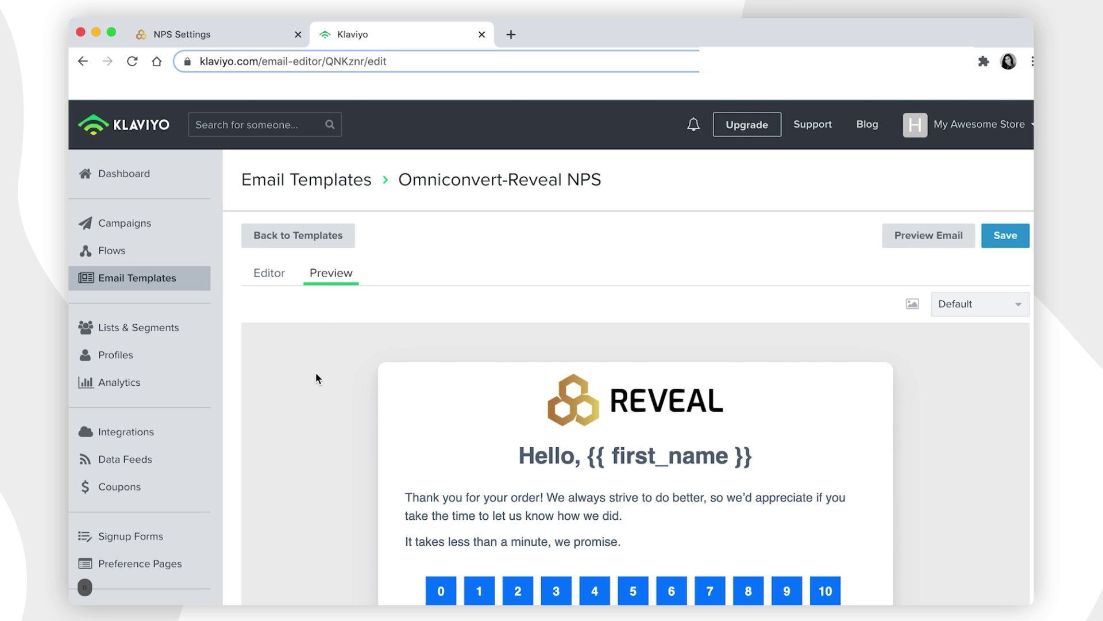
left_click(165, 327)
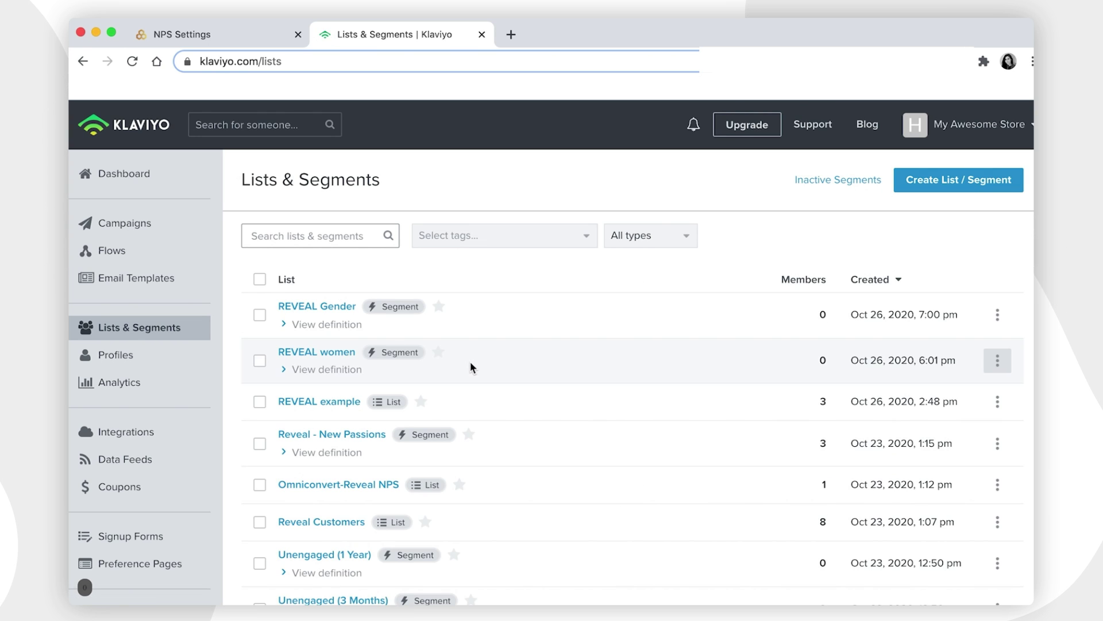
scroll(468, 365, "down", 2)
left_click(358, 413)
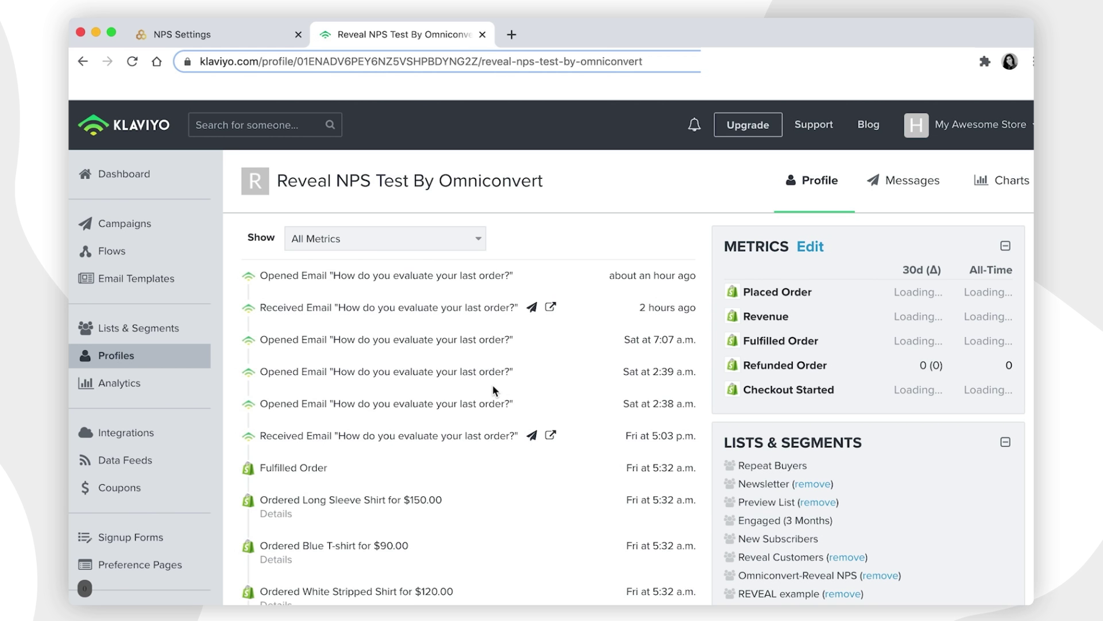
scroll(550, 502, "down", 2)
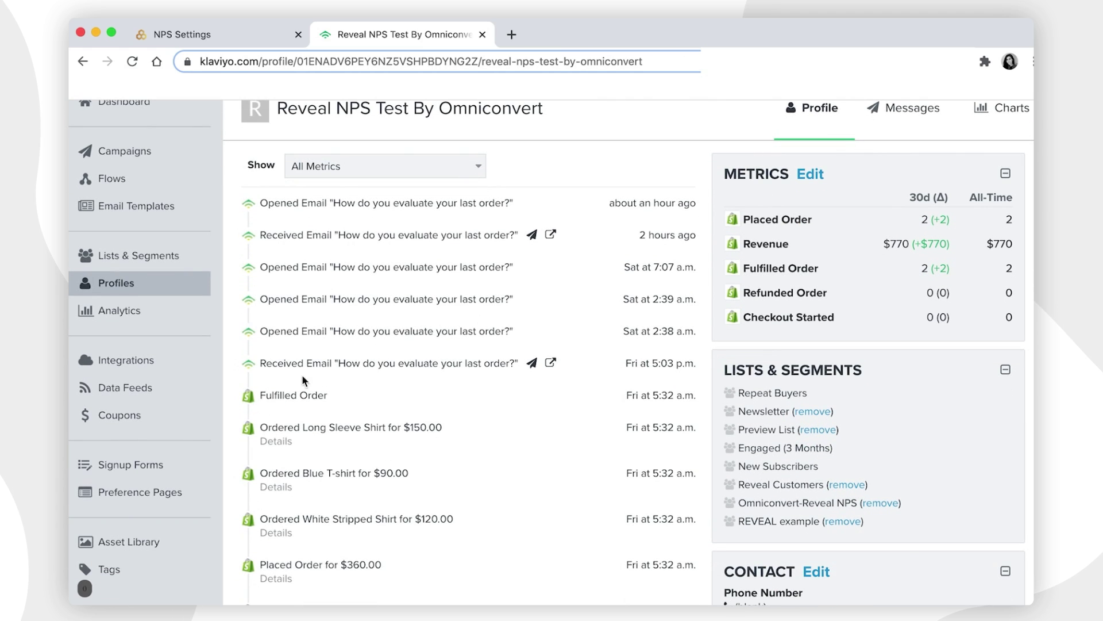
scroll(304, 380, "down", 5)
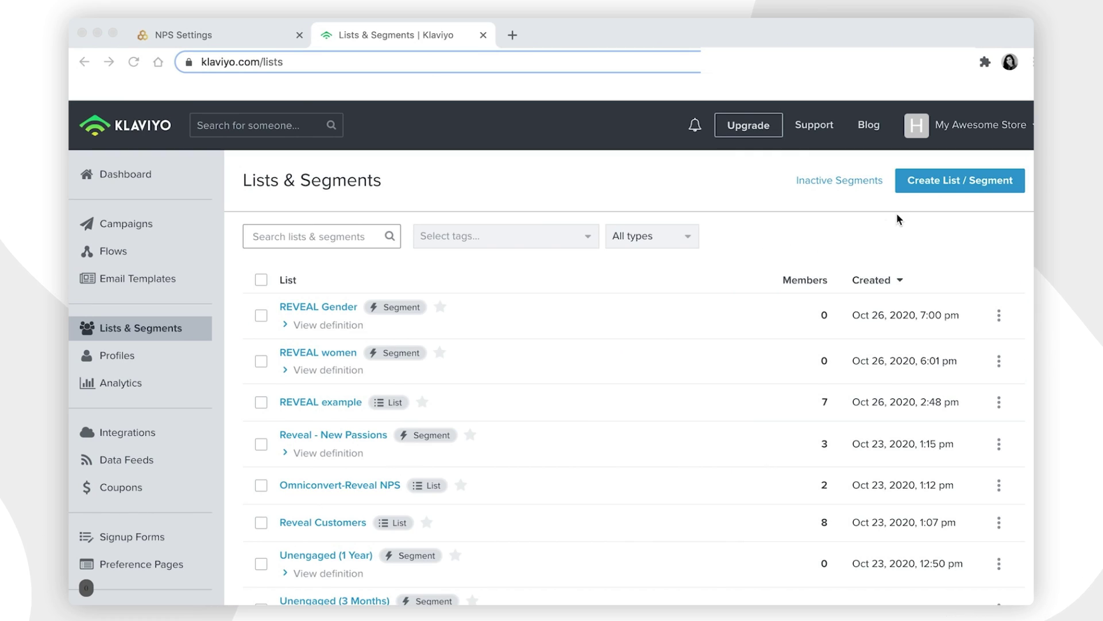
left_click(938, 228)
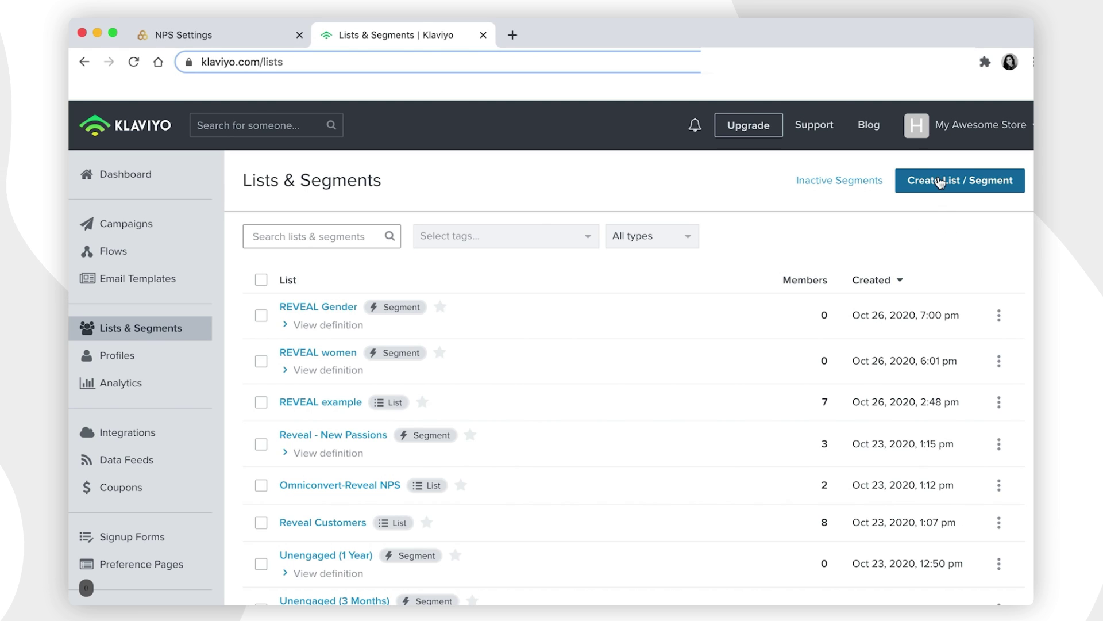
- Create a new Klaviyo segment named 'Promoters to Detractors'
left_click(939, 181)
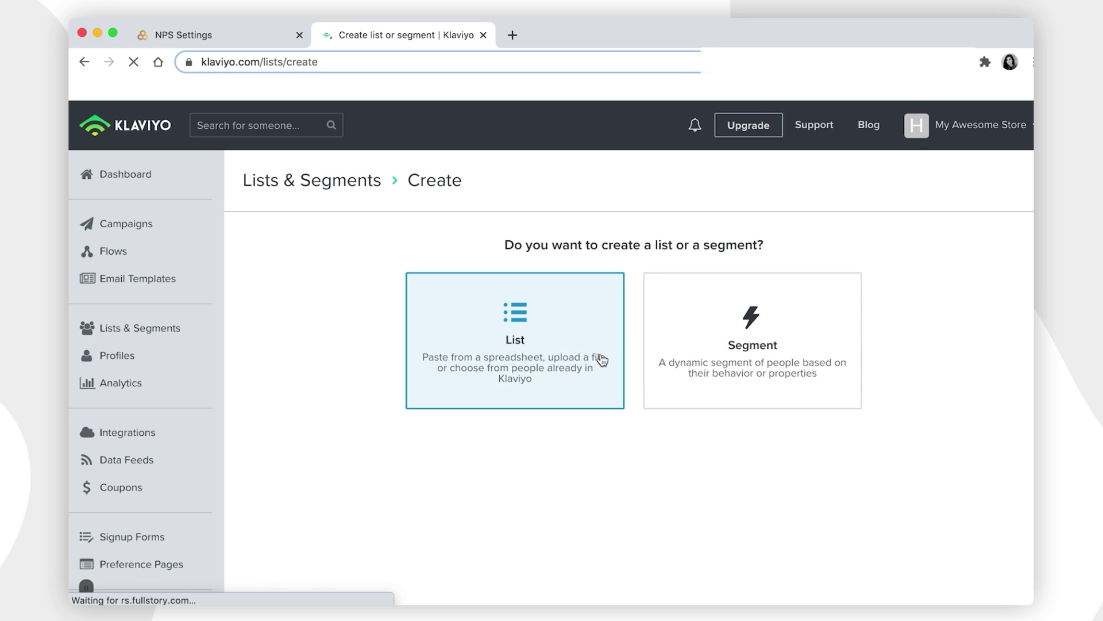
left_click(759, 332)
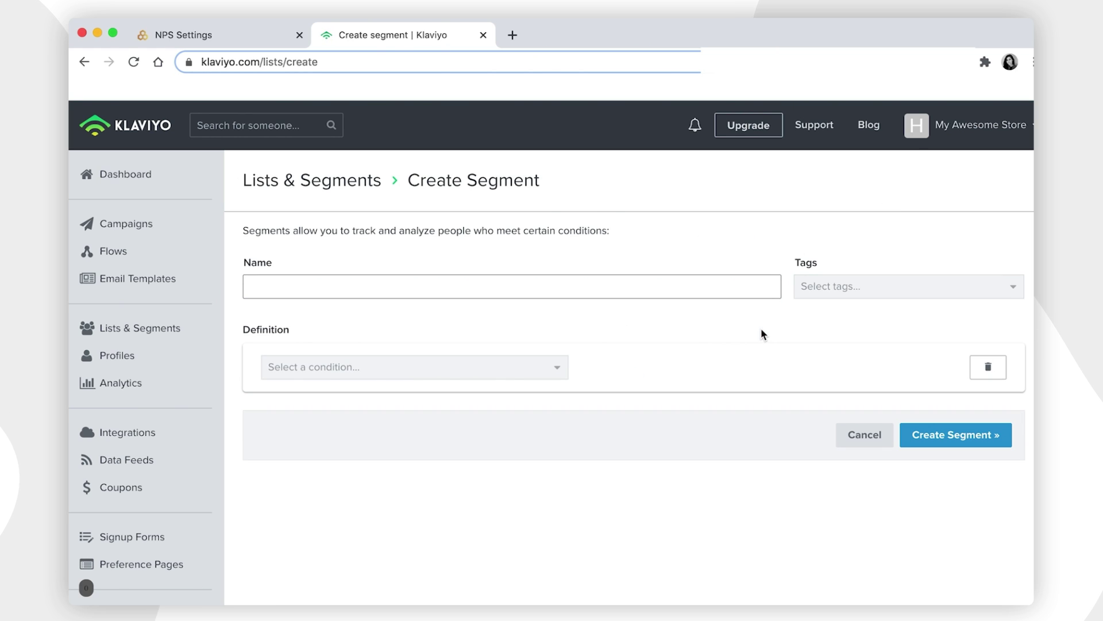
left_click(409, 294)
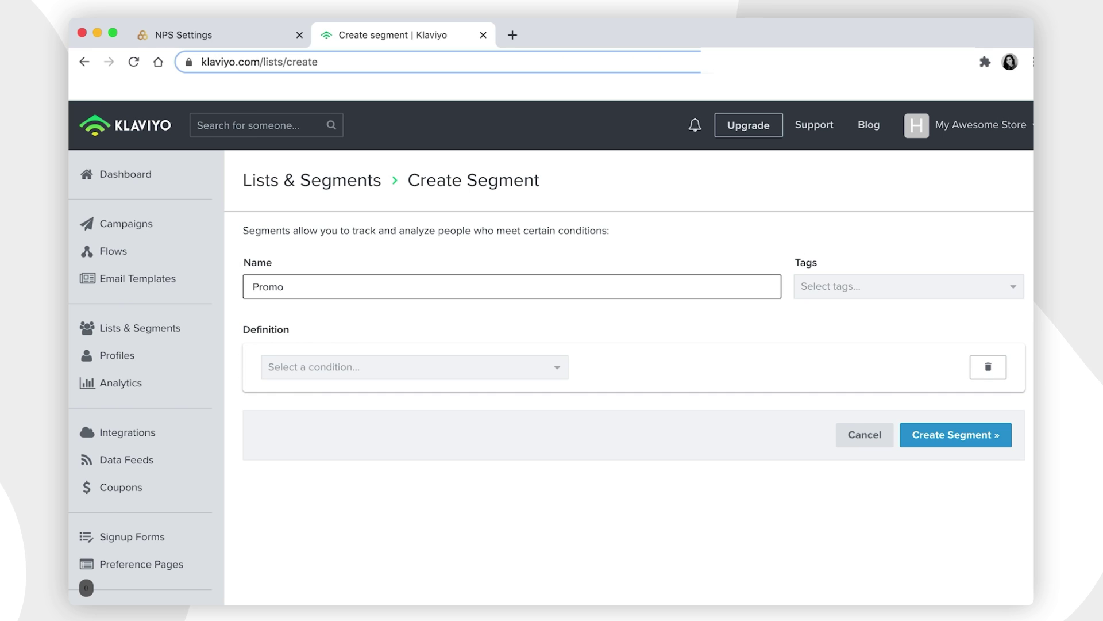
type("Promoters to Detractors")
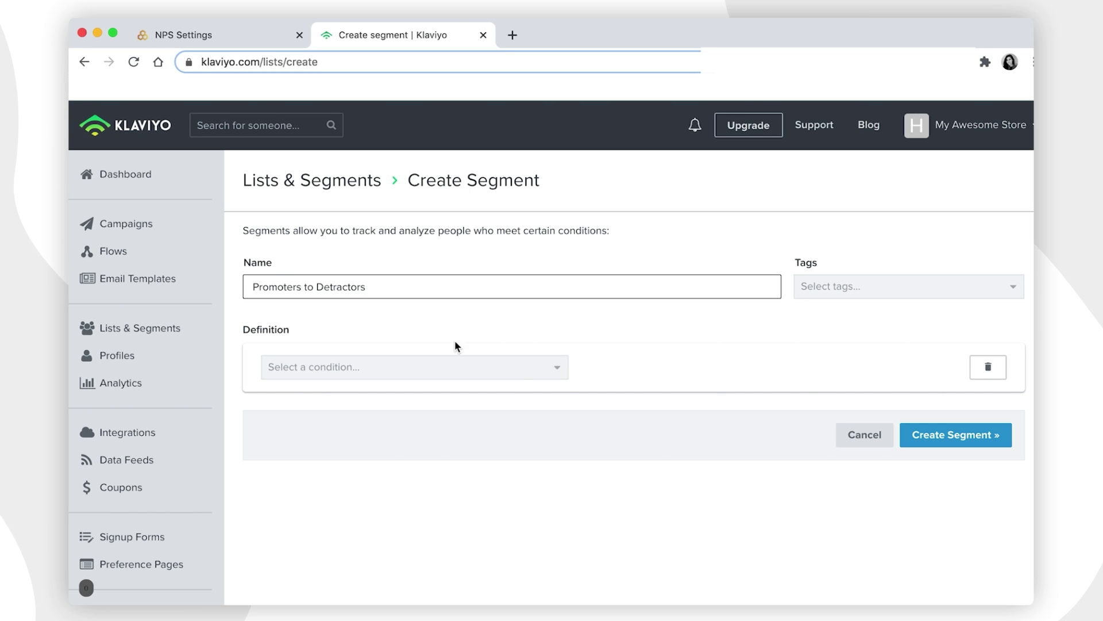
- Require RVL NPS Segment Changed with Previous NPS Segment equals promoter, then add an AND condition
left_click(405, 373)
left_click(401, 389)
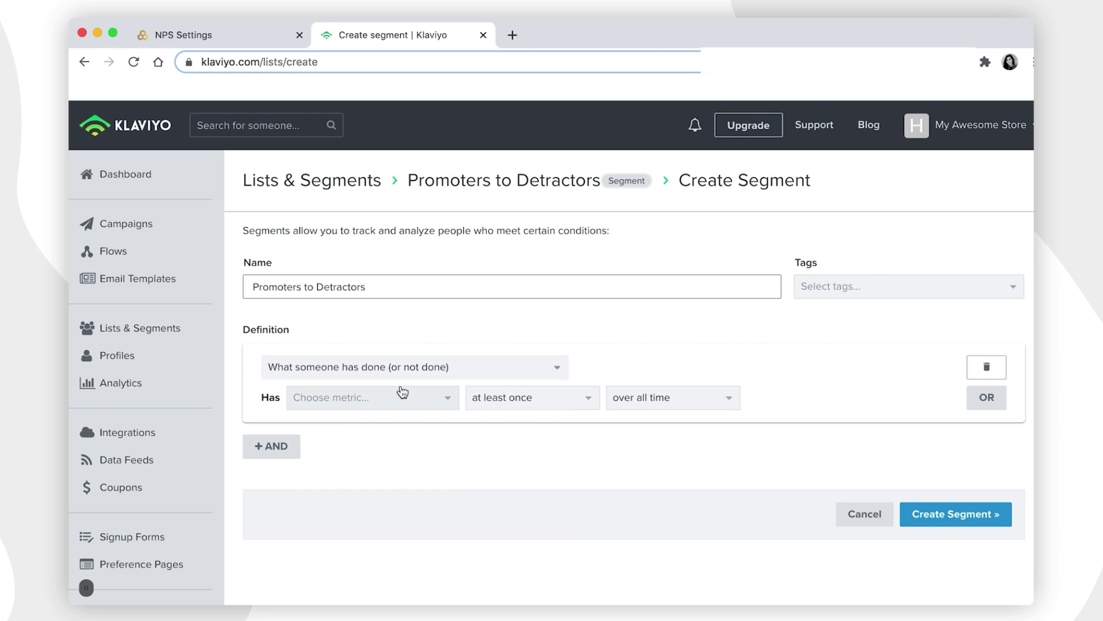
left_click(398, 402)
type("RVL NPS")
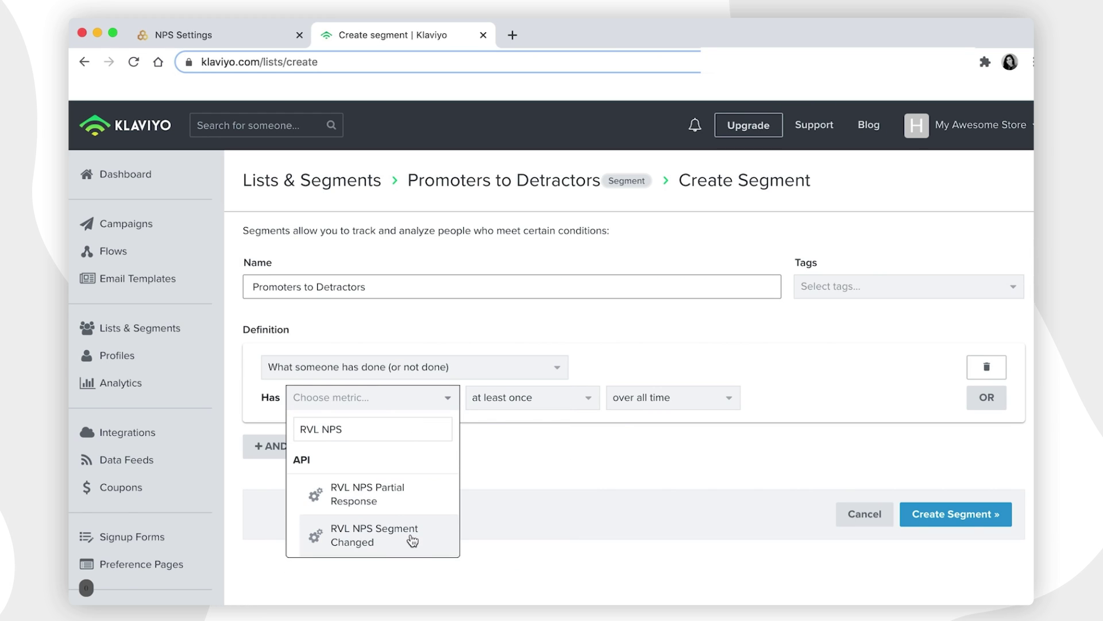
left_click(411, 538)
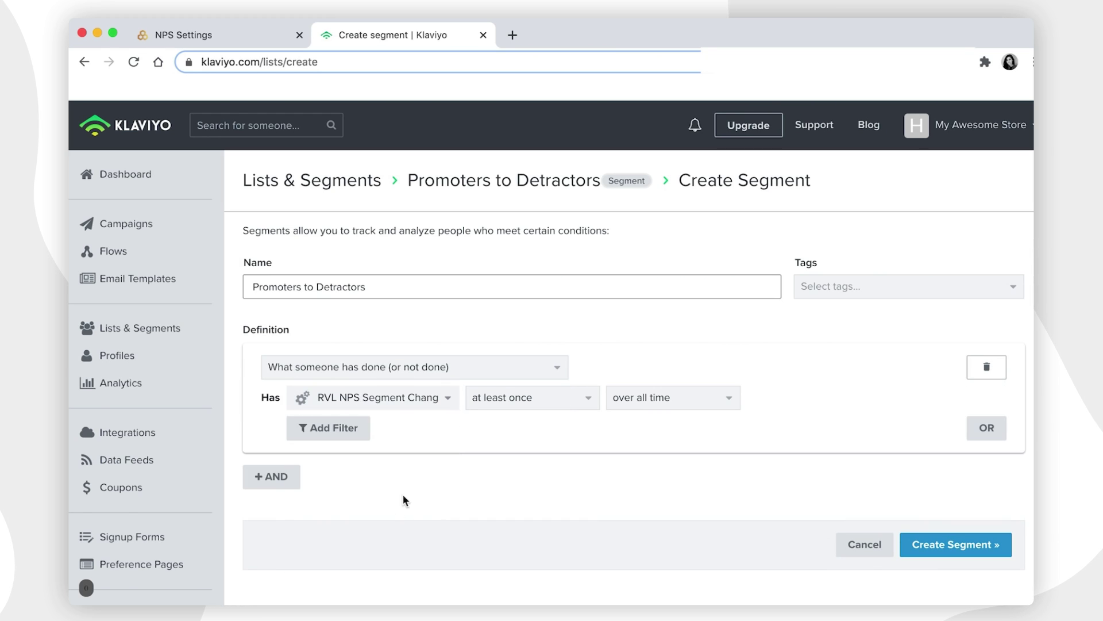
left_click(333, 428)
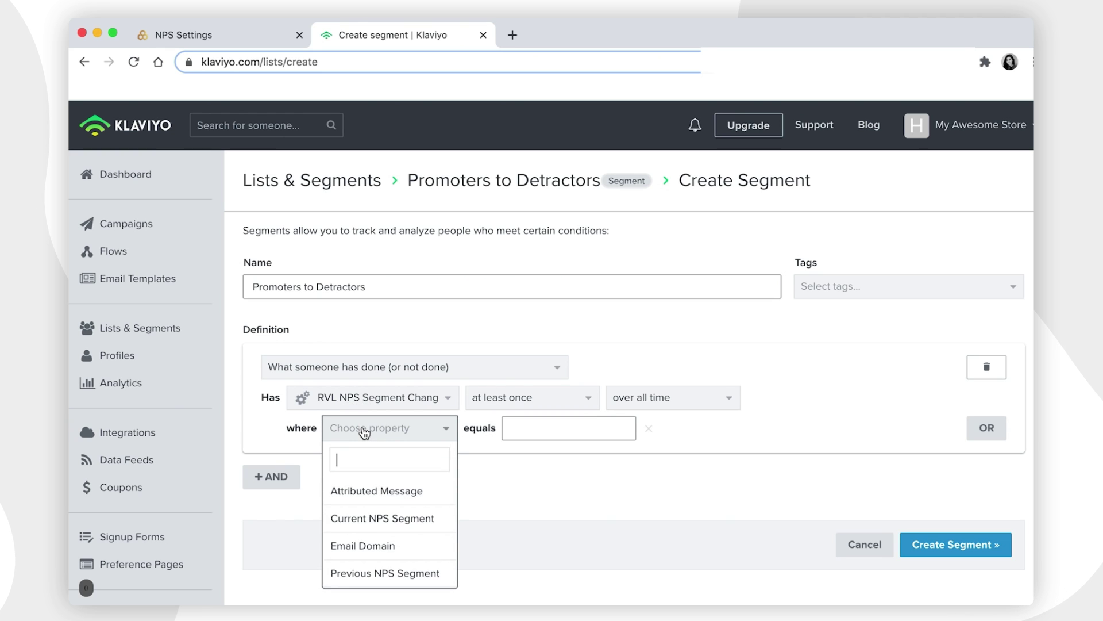
left_click(368, 574)
left_click(528, 435)
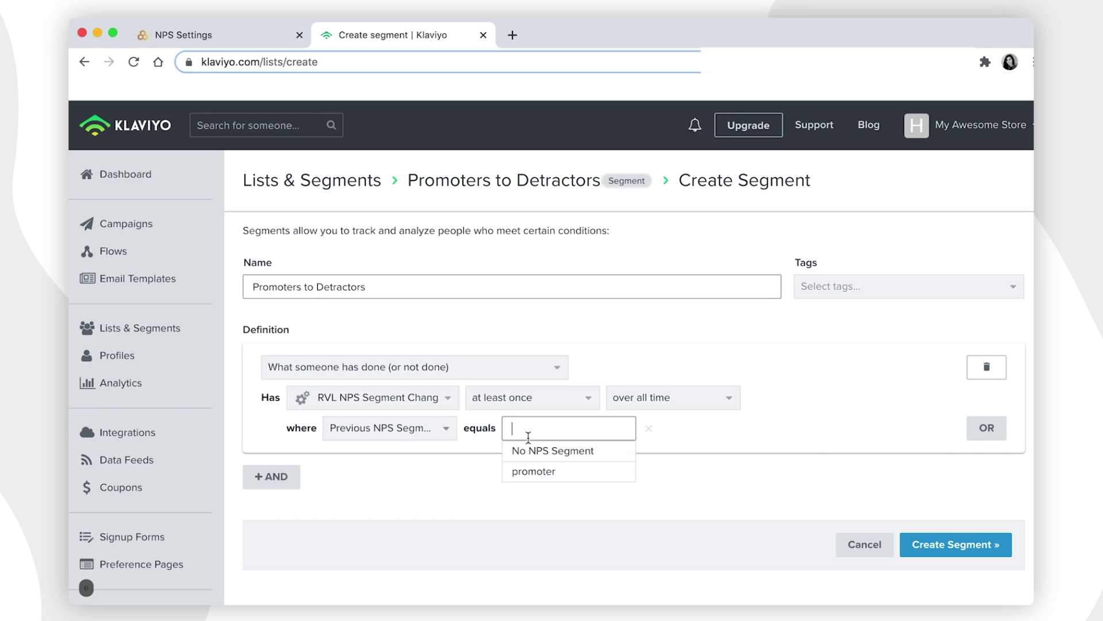
left_click(524, 471)
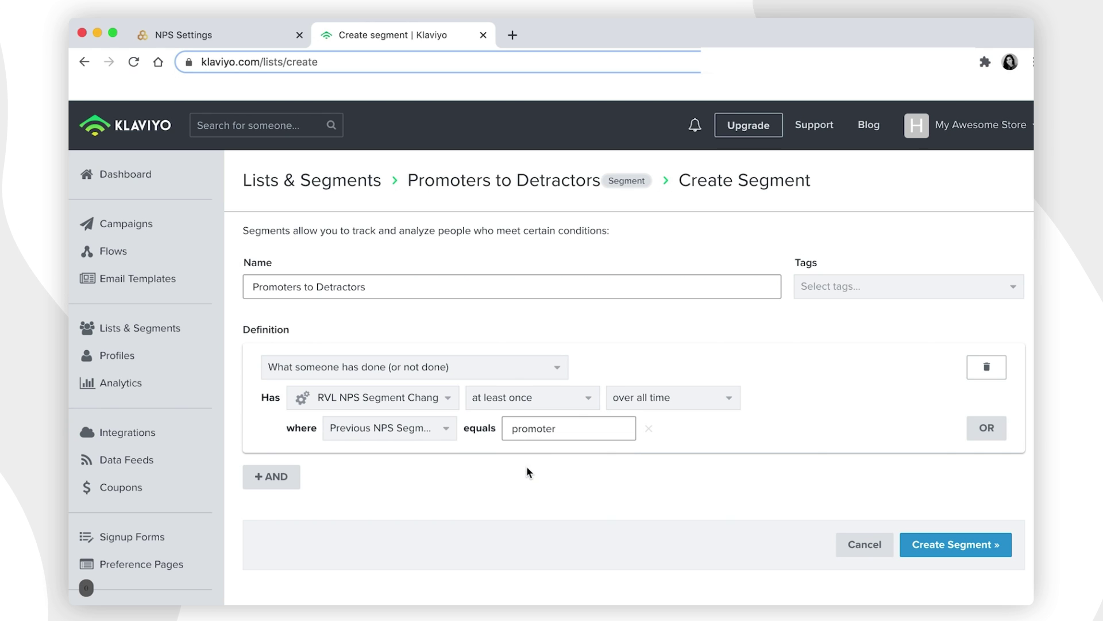
left_click(275, 489)
left_click(296, 529)
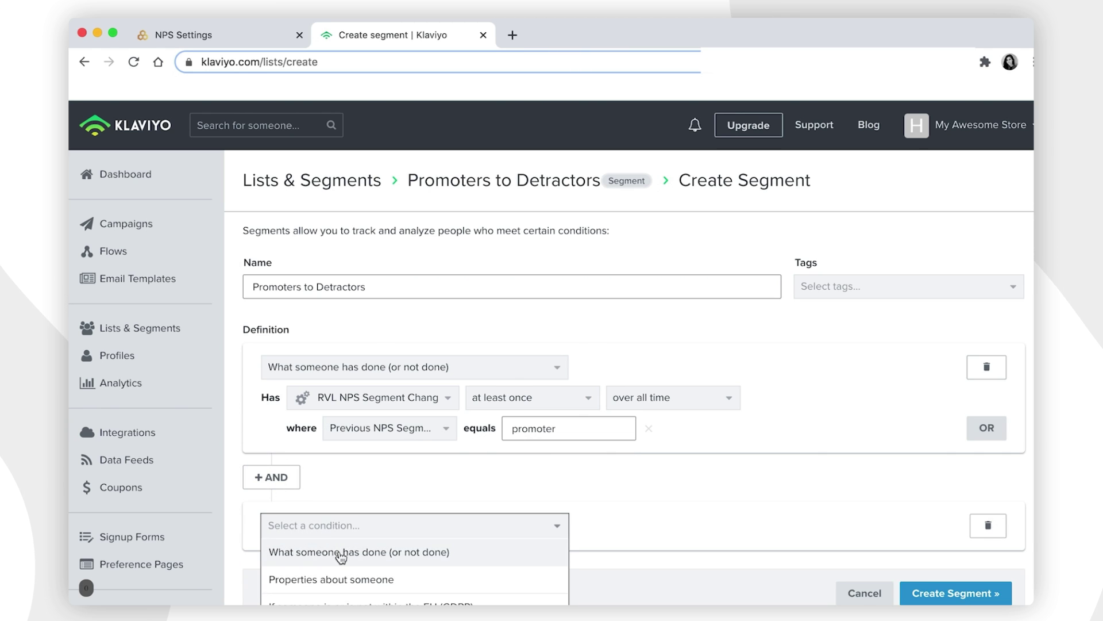
- Base the second condition on what someone has done: the RVL NPS Segment Changed metric
left_click(403, 551)
scroll(444, 515, "down", 3)
left_click(385, 410)
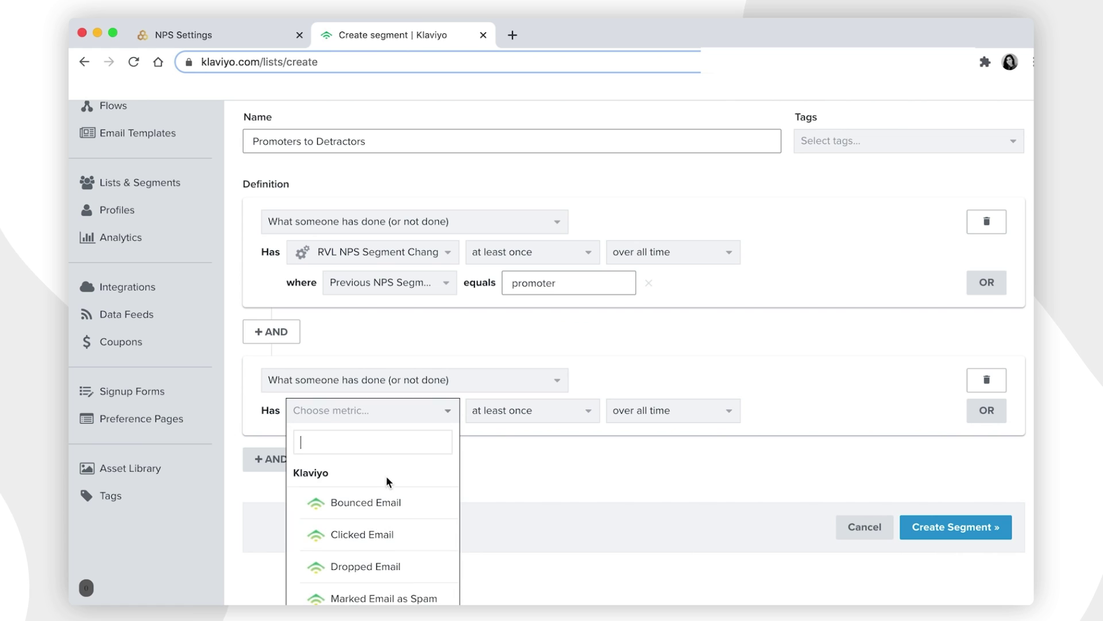
scroll(390, 543, "down", 1)
type("RVL")
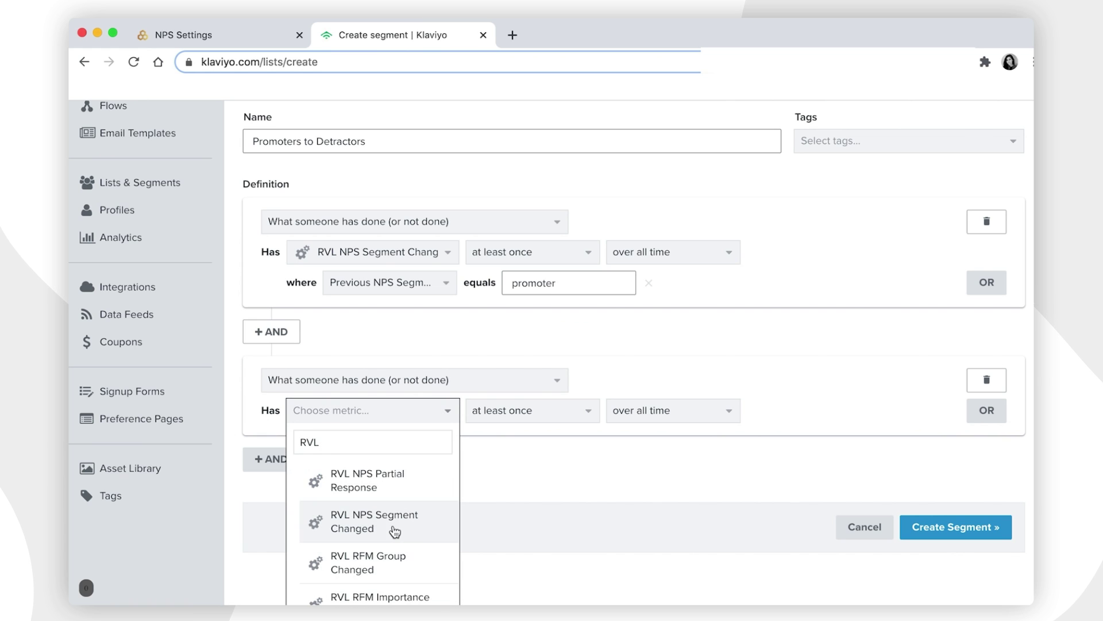
left_click(397, 523)
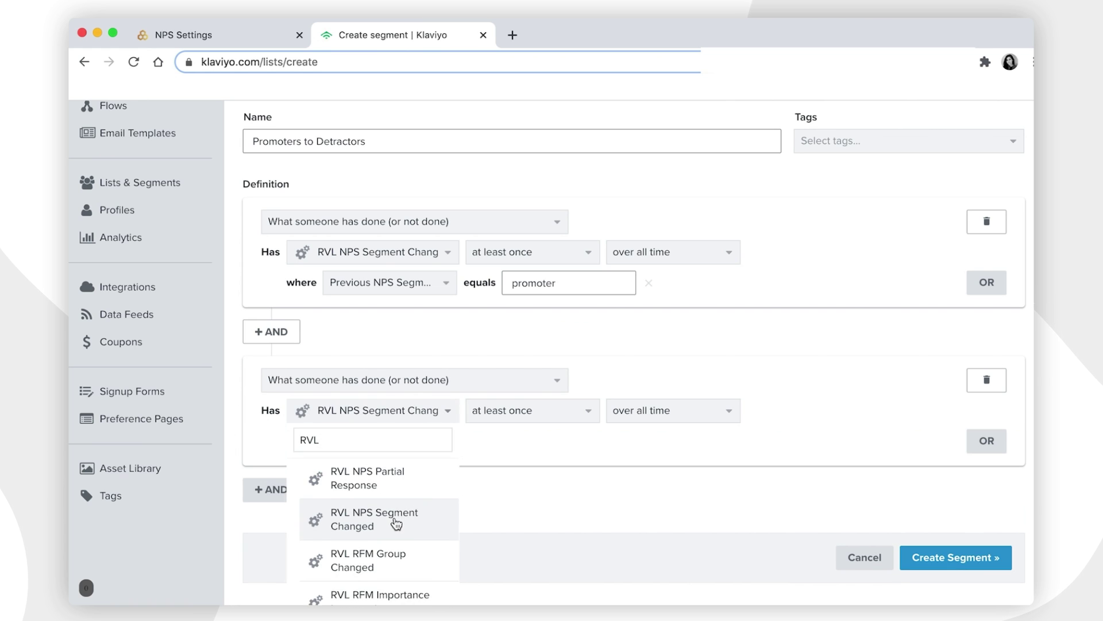
- Filter the second condition on Current NPS Segment equals detractor
left_click(525, 415)
left_click(332, 442)
left_click(355, 448)
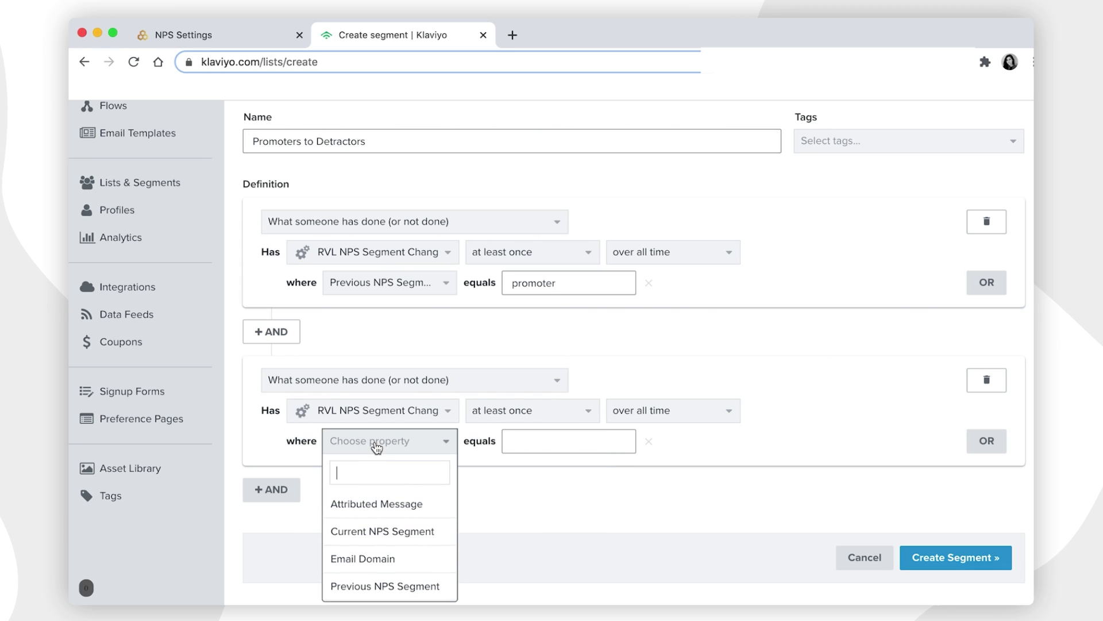
left_click(403, 588)
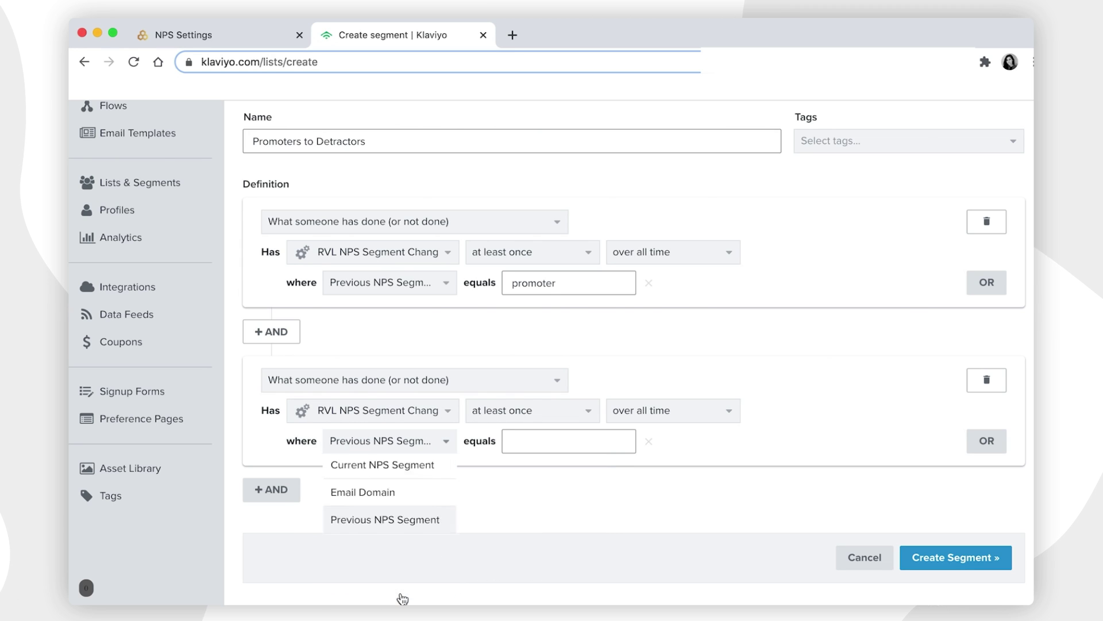
left_click(382, 441)
left_click(386, 525)
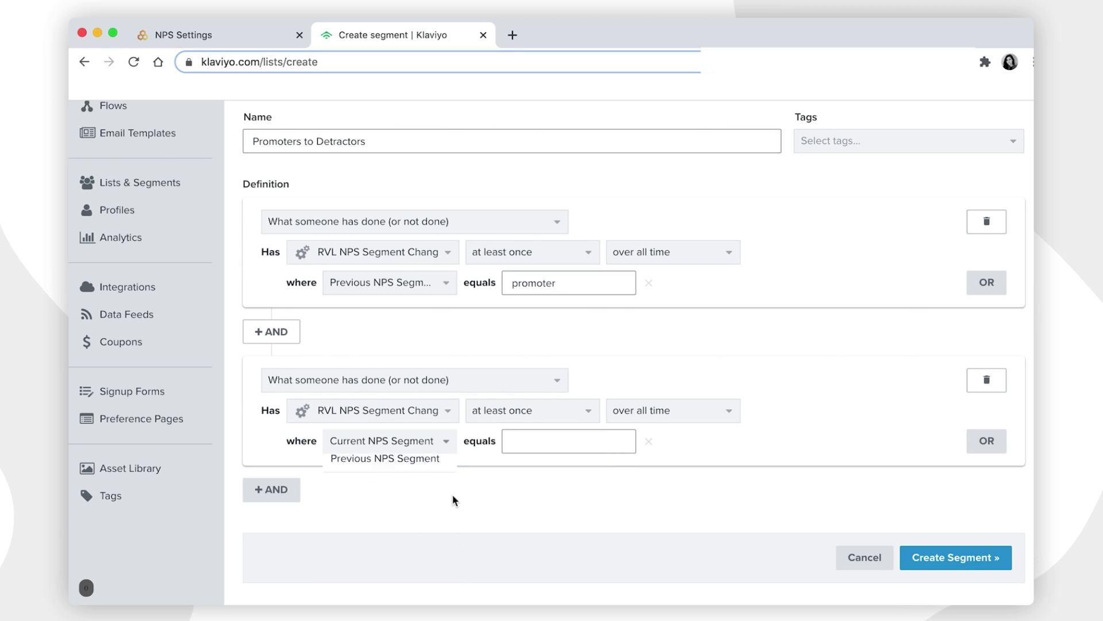
left_click(511, 443)
left_click(560, 466)
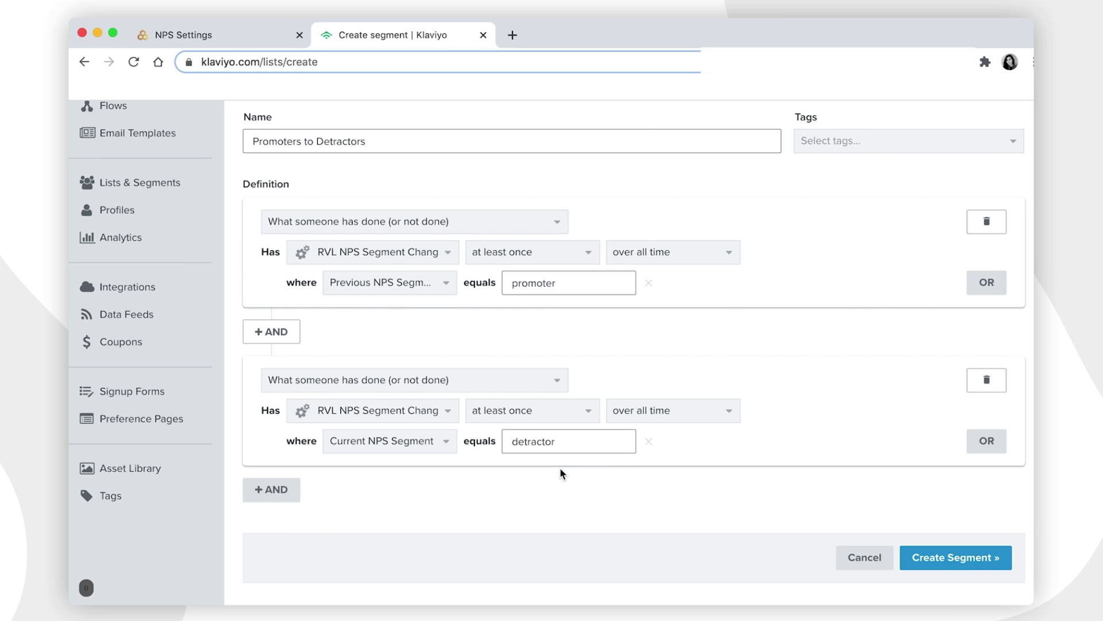